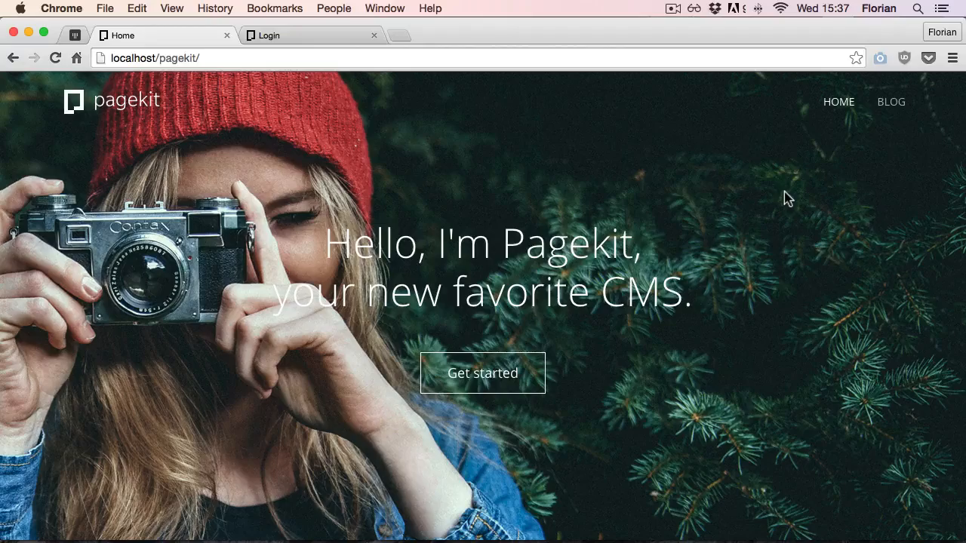
Log in to the site's admin area as admin with the account password
{"action": "scroll", "coordinate": [784, 191], "scroll_direction": "down", "scroll_amount": 10}
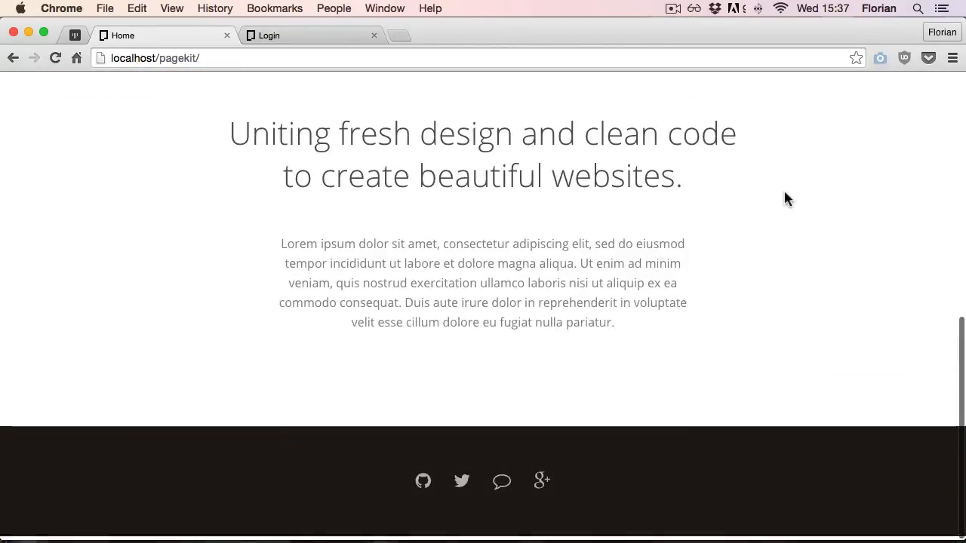
{"action": "scroll", "coordinate": [784, 192], "scroll_direction": "up", "scroll_amount": 10}
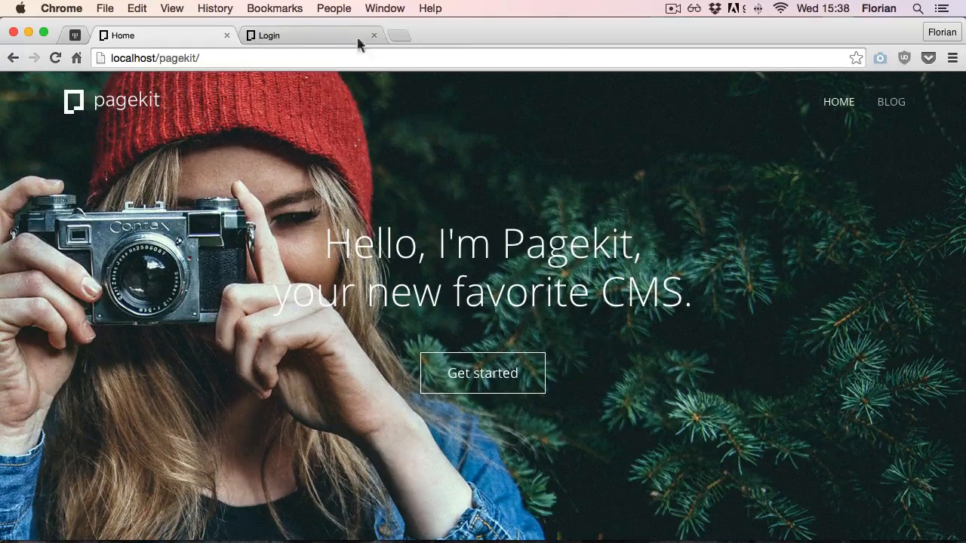
{"action": "left_click", "coordinate": [358, 40]}
{"action": "left_click", "coordinate": [423, 253]}
{"action": "type", "text": "admin"}
{"action": "key", "text": "Tab"}
{"action": "type", "text": "pass"}
{"action": "key", "text": "Return"}
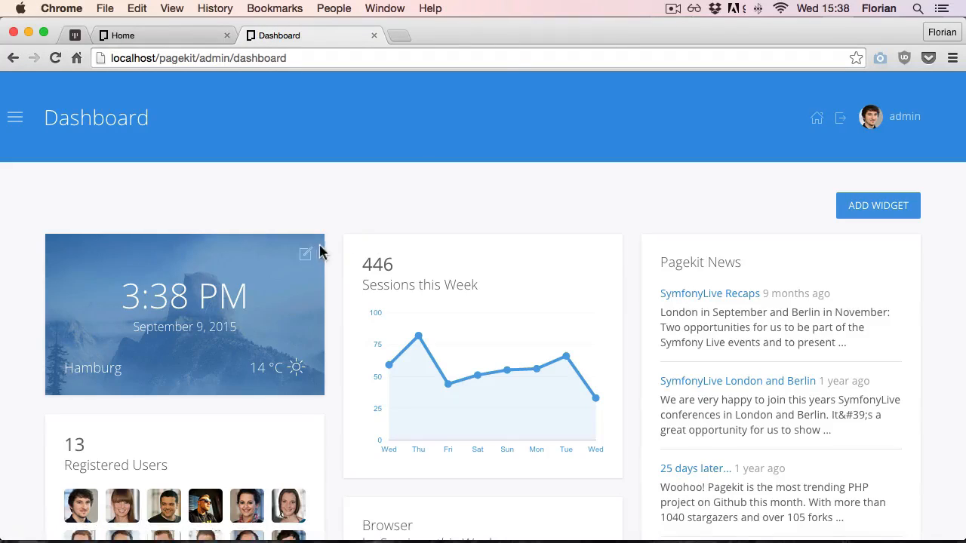
Change the clock widget's location to Paris, FR
{"action": "left_click", "coordinate": [307, 254]}
{"action": "type", "text": "Paris"}
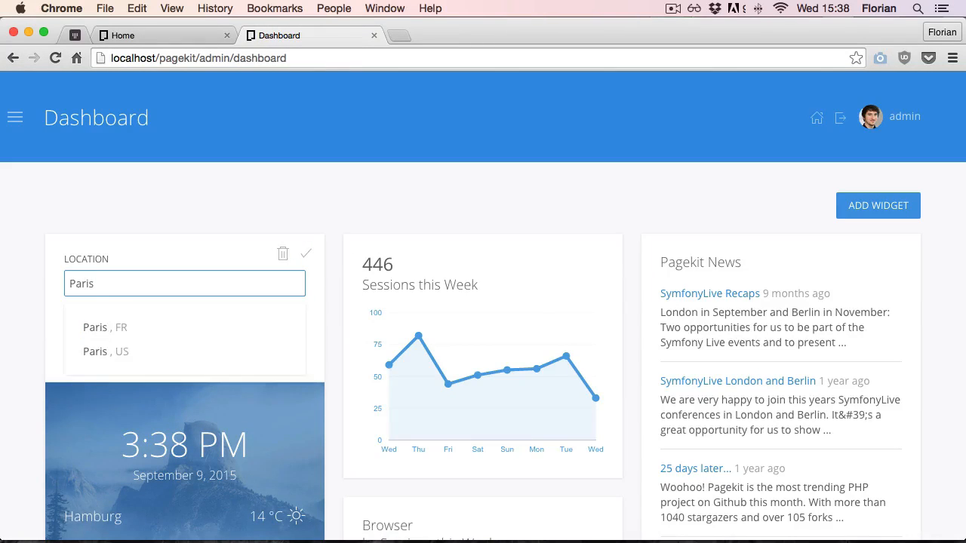
{"action": "left_click", "coordinate": [255, 327]}
{"action": "left_click", "coordinate": [306, 254]}
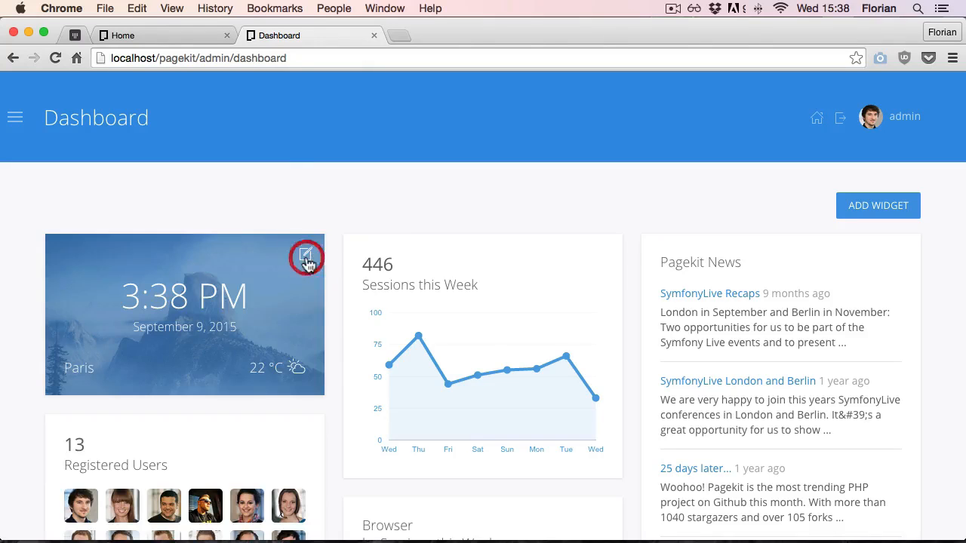
Move the clock widget to the middle column of the dashboard
{"action": "left_click_drag", "start_coordinate": [100, 259], "coordinate": [439, 257]}
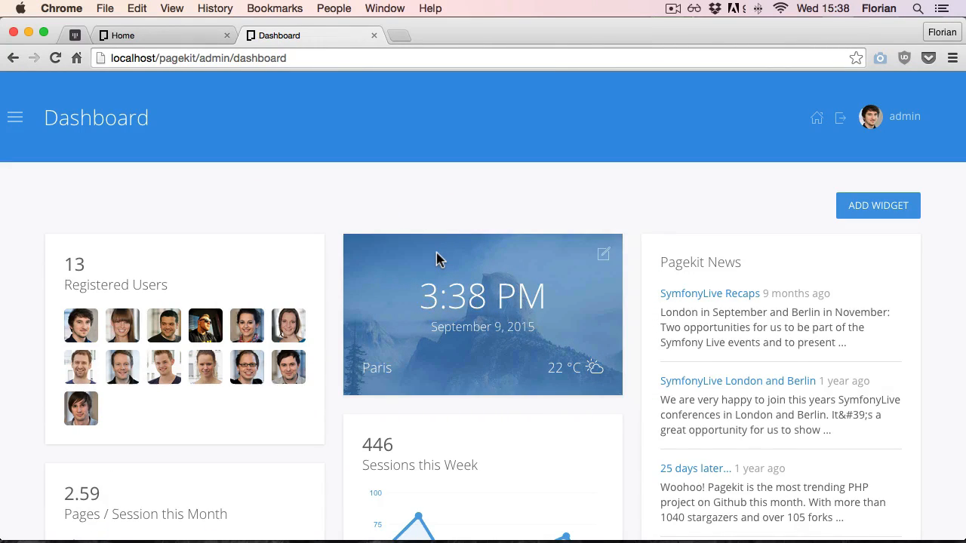
{"action": "scroll", "coordinate": [438, 257], "scroll_direction": "down", "scroll_amount": 10}
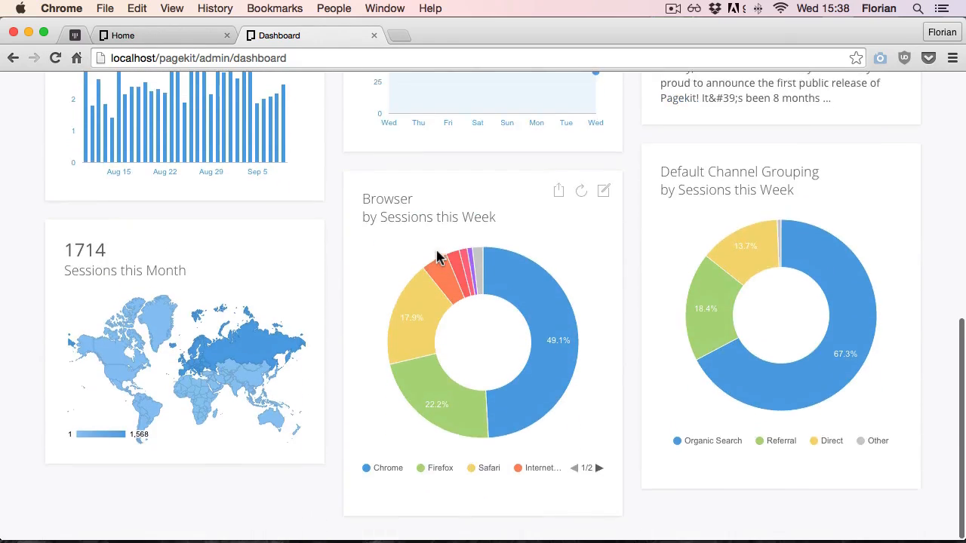
{"action": "scroll", "coordinate": [438, 257], "scroll_direction": "up", "scroll_amount": 10}
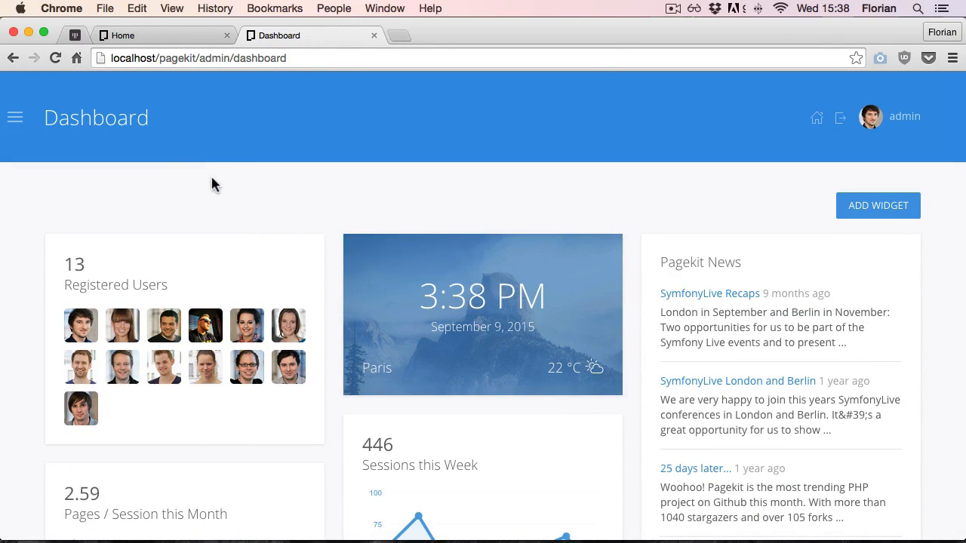
Open the Site section and start adding a new page to the Main menu
{"action": "mouse_move", "coordinate": [11, 121]}
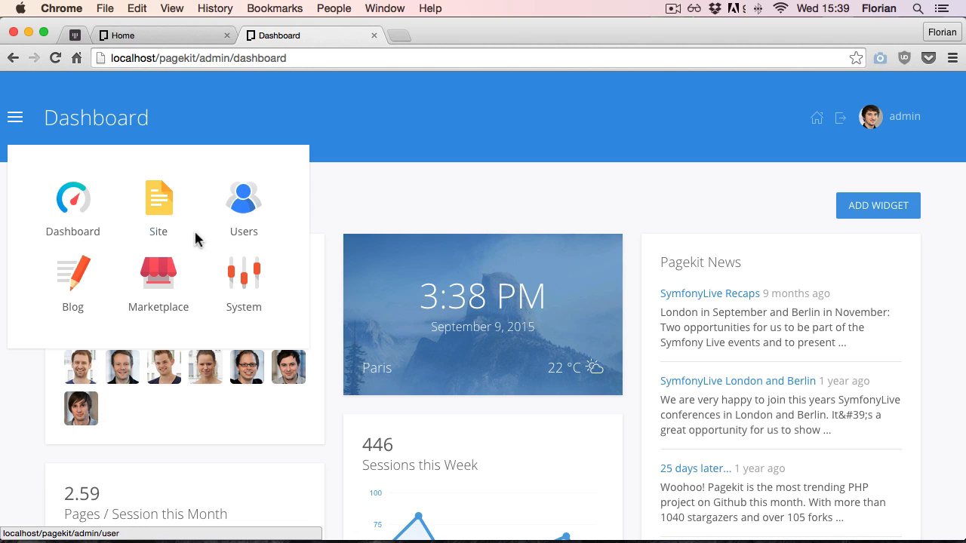
{"action": "left_click", "coordinate": [168, 209]}
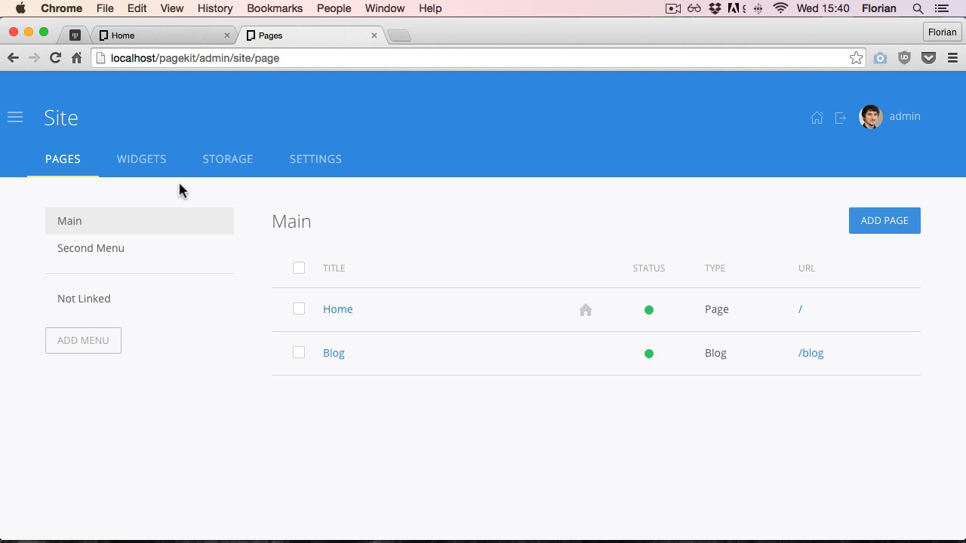
{"action": "mouse_move", "coordinate": [168, 222]}
{"action": "left_click", "coordinate": [890, 222]}
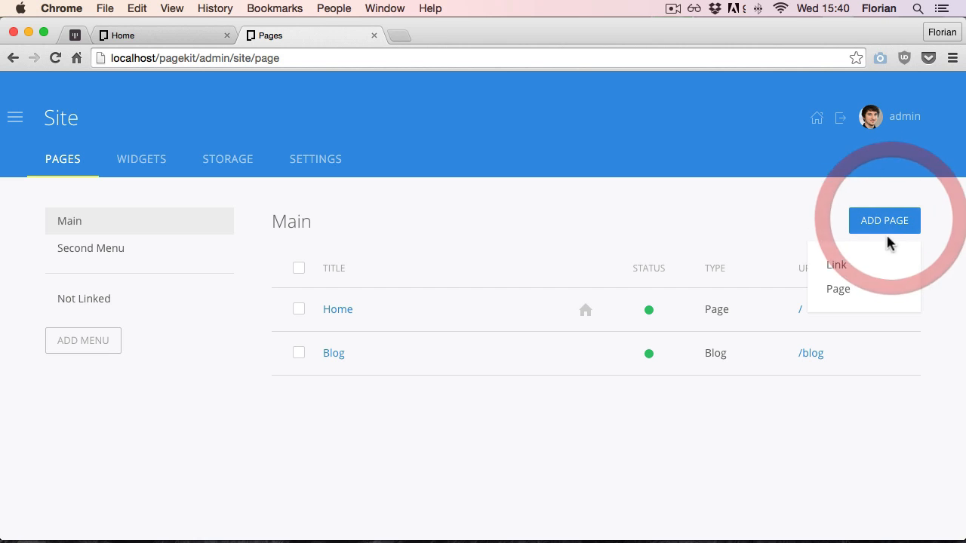
{"action": "left_click", "coordinate": [862, 290]}
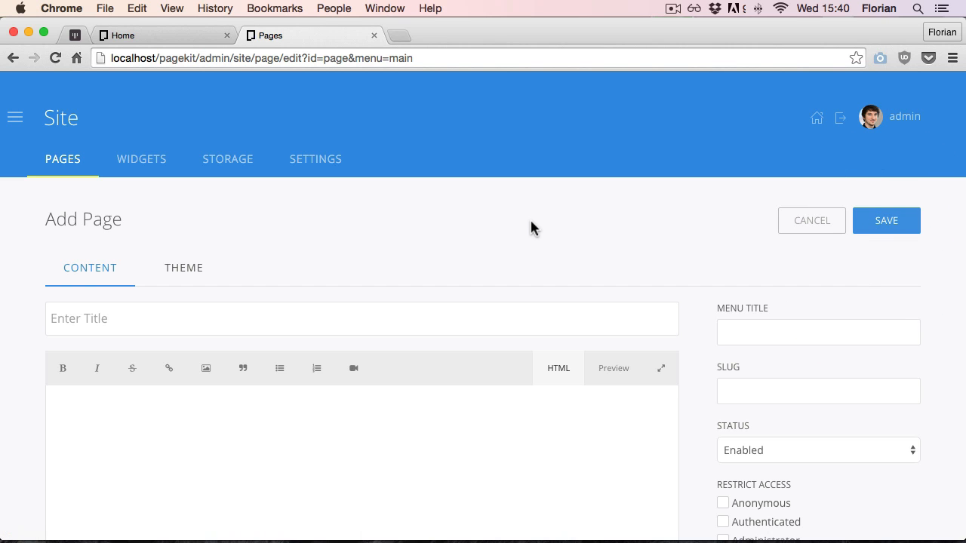
Title the new page The Team and paste the placeholder paragraph as its content
{"action": "left_click", "coordinate": [418, 318]}
{"action": "type", "text": "The Team"}
{"action": "key", "text": "Tab"}
{"action": "type", "text": "Lorem ipsum dolor sit amet, consectetur adipiscing elit. Quisque vitae facilisis elit, sit amet dictum ligula. Donec sodales leo dui, eget facilisis tellus semper nec. Vivamus aliquet pharetra nisl, at fermentum velit facilisis non. Sed ac sem tristique, laoreet lacus et, consequat enim. Suspendisse potenti. Integer rutrum mi sit amet sagittis hendrerit. Ut magna ex, condimentum at dui in, aliquet tempus nisl. Sed vel tempor nunc. Fusce nec ante mauris. Morbi sed interdum nunc, eget luctus erat."}
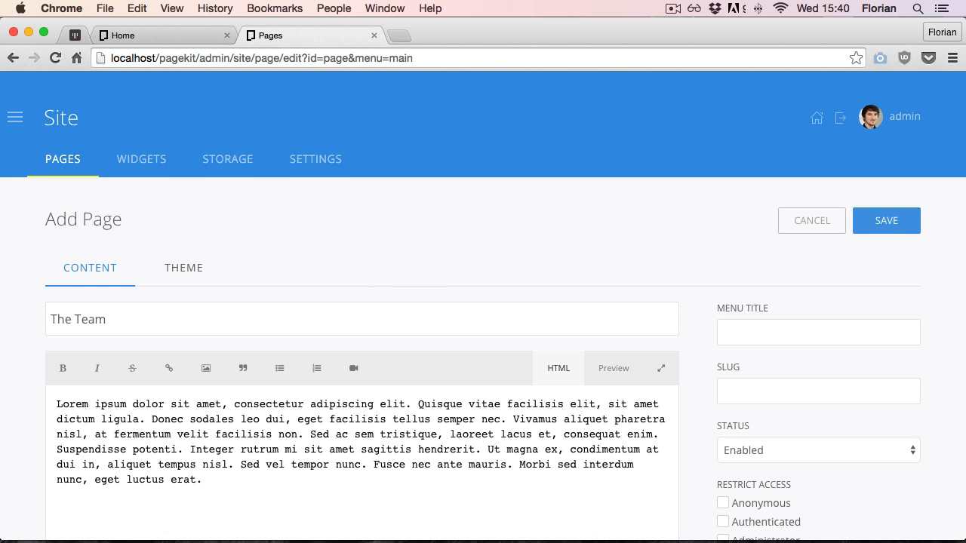
Enable Markdown for the page content
{"action": "scroll", "coordinate": [272, 416], "scroll_direction": "down", "scroll_amount": 4}
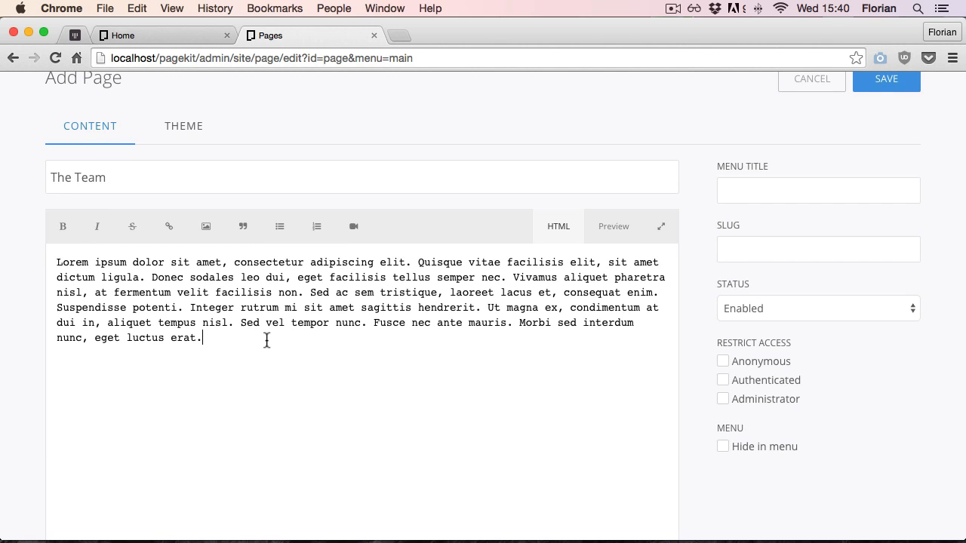
{"action": "scroll", "coordinate": [267, 340], "scroll_direction": "down", "scroll_amount": 4}
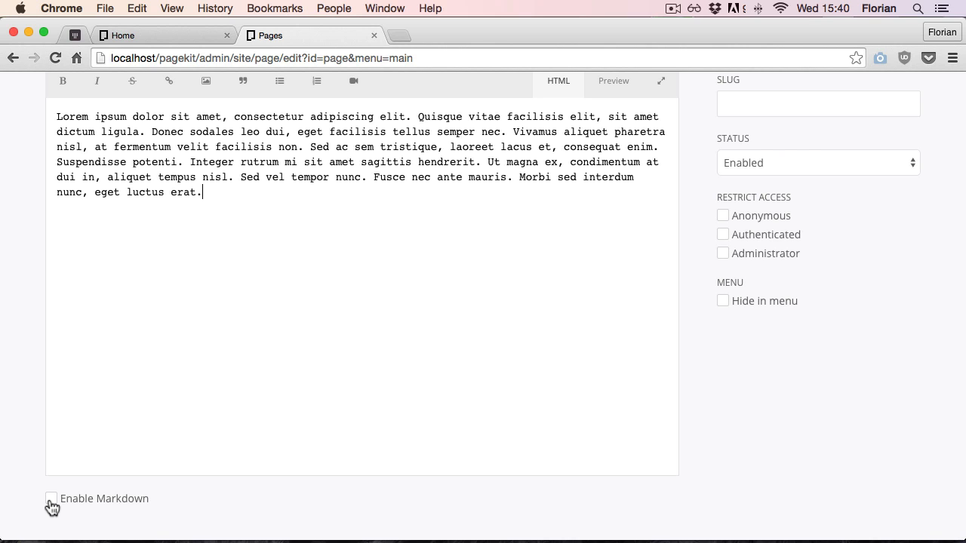
{"action": "left_click", "coordinate": [49, 501]}
{"action": "scroll", "coordinate": [18, 456], "scroll_direction": "up", "scroll_amount": 4}
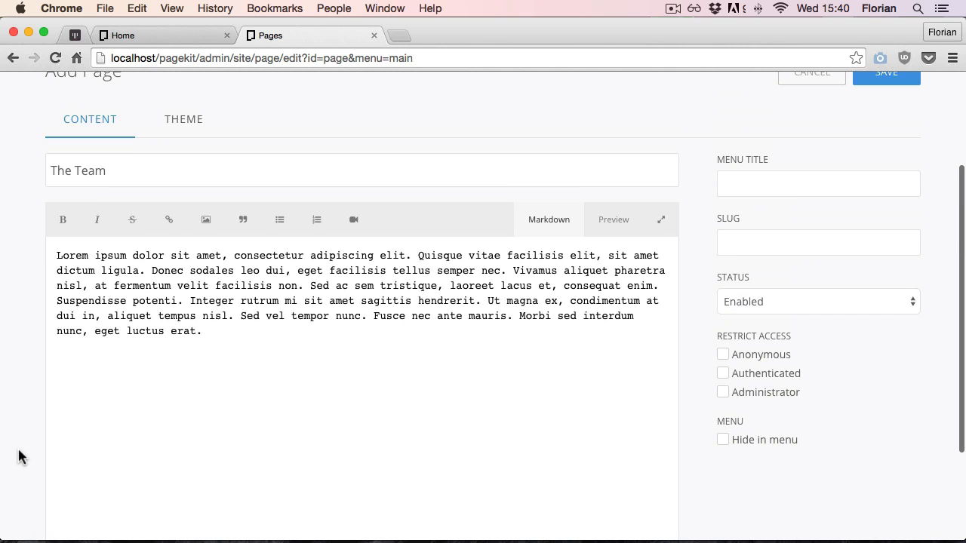
Add a "## Hello there" heading below the paragraph and paste another paragraph under it
{"action": "left_click", "coordinate": [301, 332]}
{"action": "key", "text": "Return"}
{"action": "key", "text": "Return"}
{"action": "type", "text": "## Hello there"}
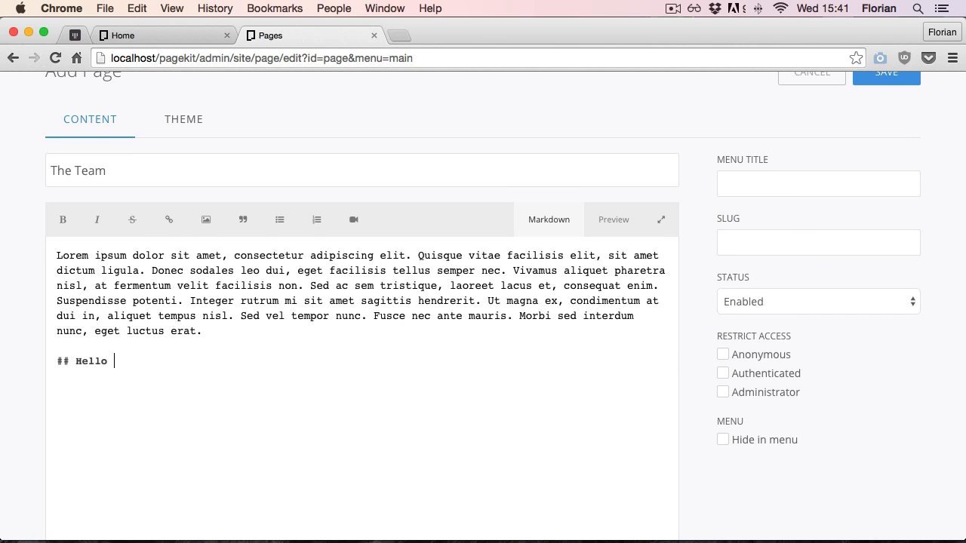
{"action": "key", "text": "Return"}
{"action": "key", "text": "Return"}
{"action": "type", "text": "Lorem ipsum dolor sit amet, consectetur adipiscing elit. Quisque vitae facilisis elit, sit amet dictum ligula. Donec sodales leo dui, eget facilisis tellus semper nec. Vivamus aliquet pharetra nisl, at fermentum velit facilisis non. Sed ac sem tristique, laoreet lacus et, consequat enim. Suspendisse potenti. Integer rutrum mi sit amet sagittis hendrerit. Ut magna ex, condimentum at dui in, aliquet tempus nisl. Sed vel tempor nunc. Fusce nec ante mauris. Morbi sed interdum nunc, eget luctus erat."}
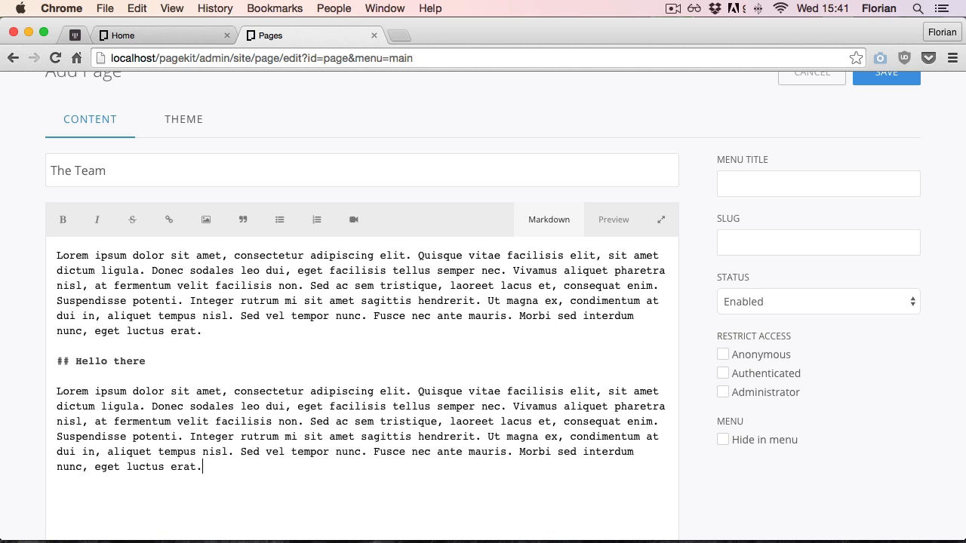
Insert the faded-water.jpg image from storage at the end of the page content
{"action": "left_click", "coordinate": [609, 232]}
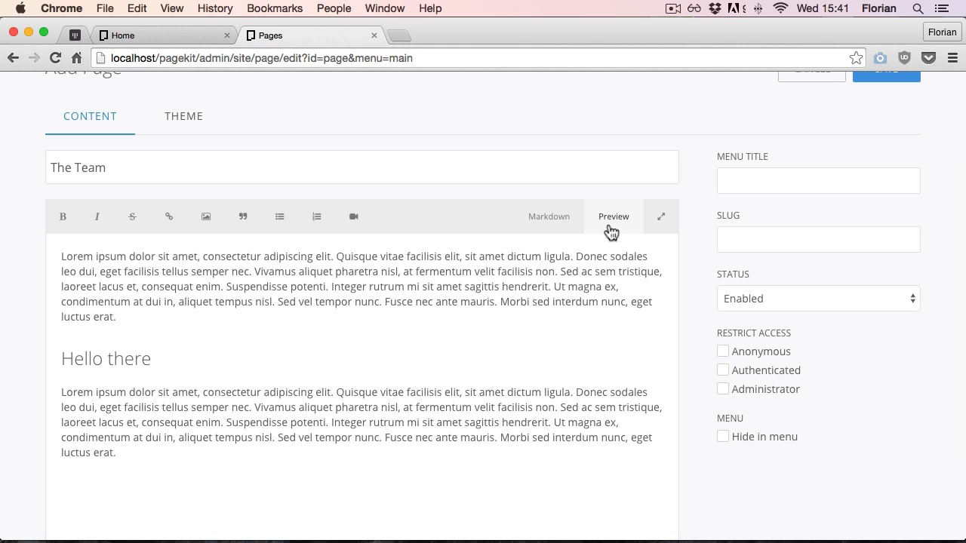
{"action": "left_click", "coordinate": [661, 220]}
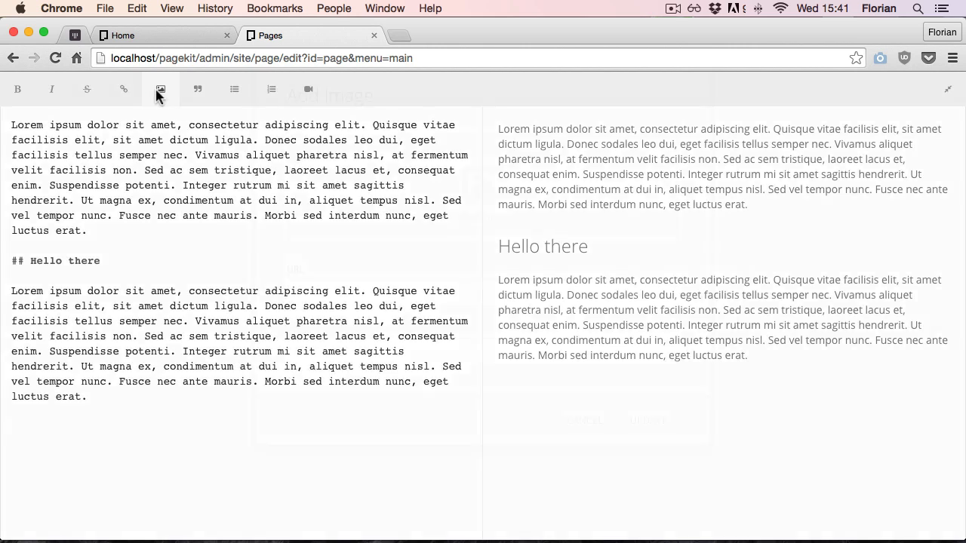
{"action": "left_click", "coordinate": [159, 95]}
{"action": "left_click", "coordinate": [477, 277]}
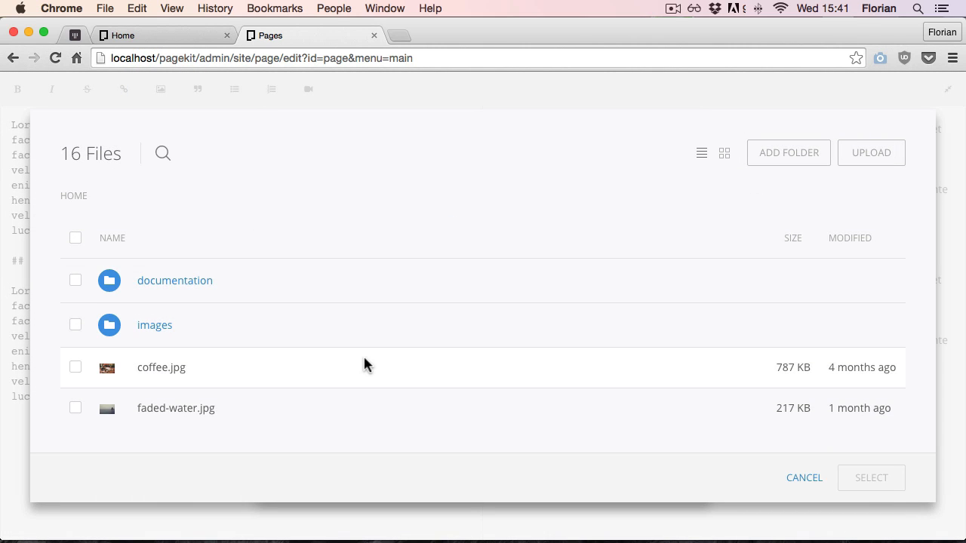
{"action": "scroll", "coordinate": [363, 359], "scroll_direction": "down", "scroll_amount": 5}
{"action": "scroll", "coordinate": [364, 359], "scroll_direction": "up", "scroll_amount": 3}
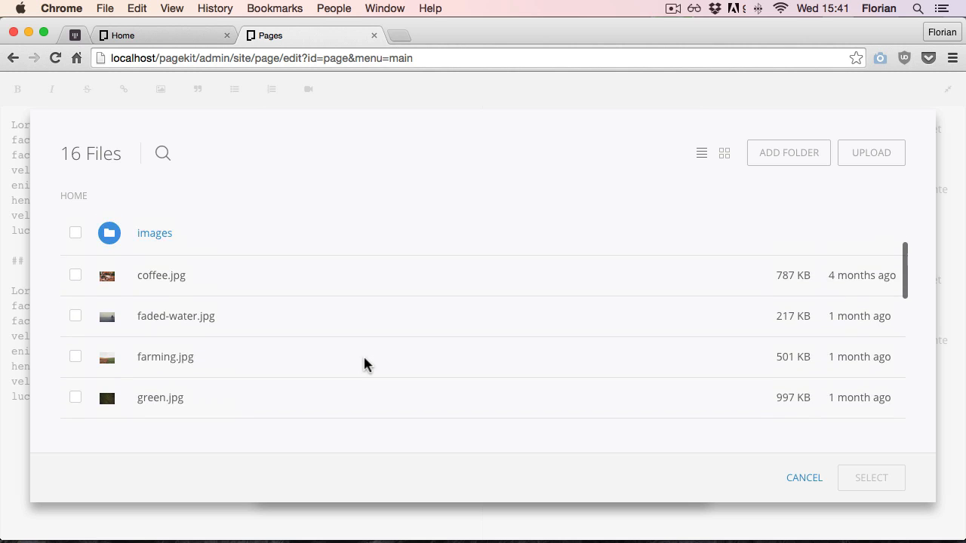
{"action": "left_click", "coordinate": [76, 316]}
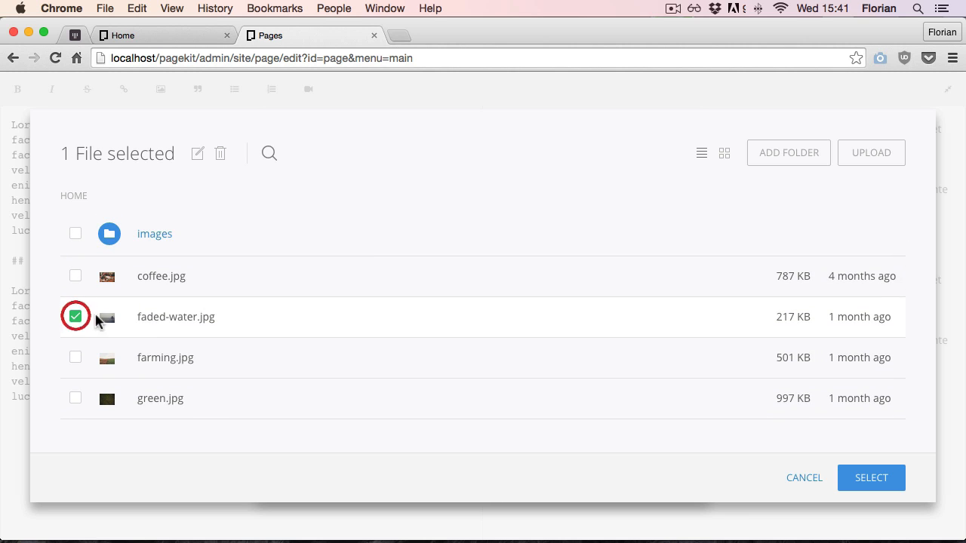
{"action": "left_click", "coordinate": [873, 477]}
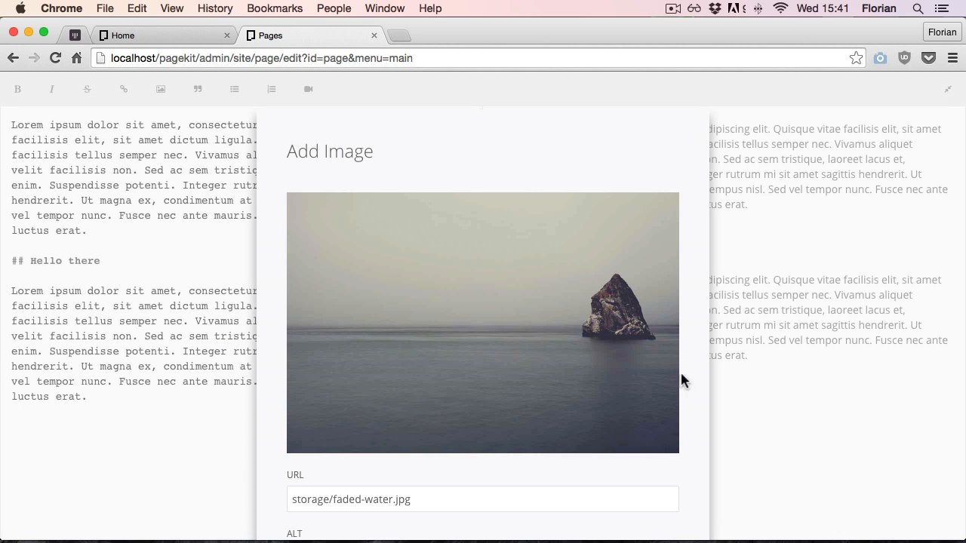
{"action": "scroll", "coordinate": [680, 380], "scroll_direction": "down", "scroll_amount": 3}
{"action": "left_click", "coordinate": [636, 471]}
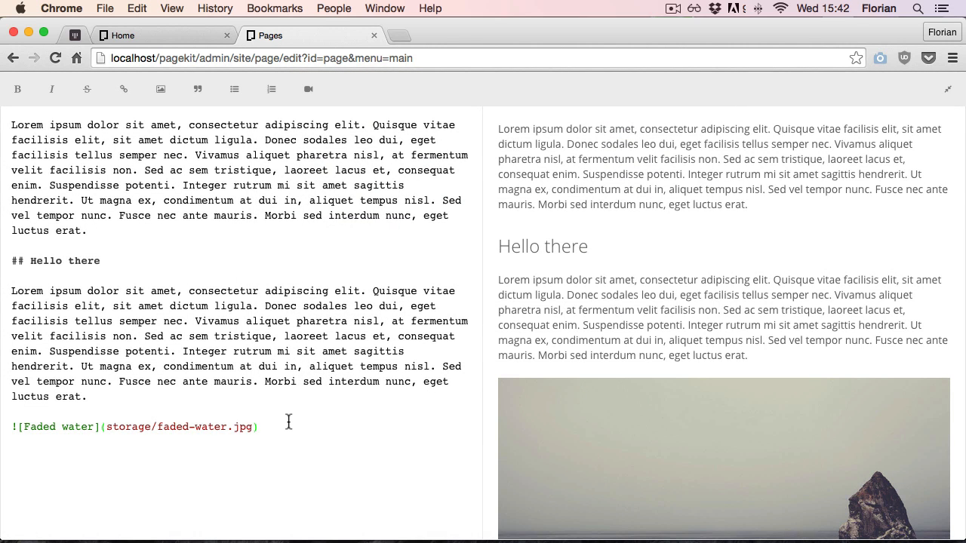
Save the new page, close the editor, and move The Team above Blog in the Main menu
{"action": "scroll", "coordinate": [600, 345], "scroll_direction": "down", "scroll_amount": 5}
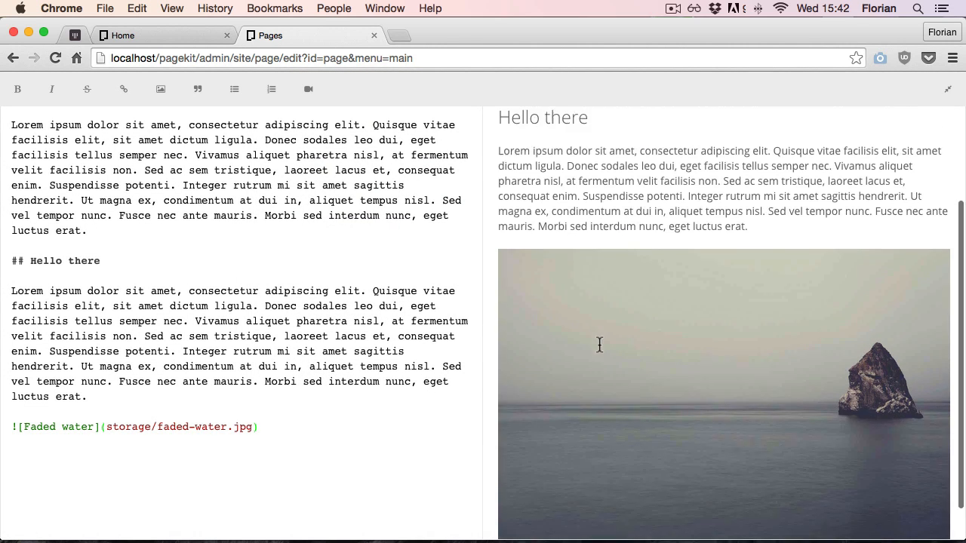
{"action": "scroll", "coordinate": [600, 350], "scroll_direction": "up", "scroll_amount": 5}
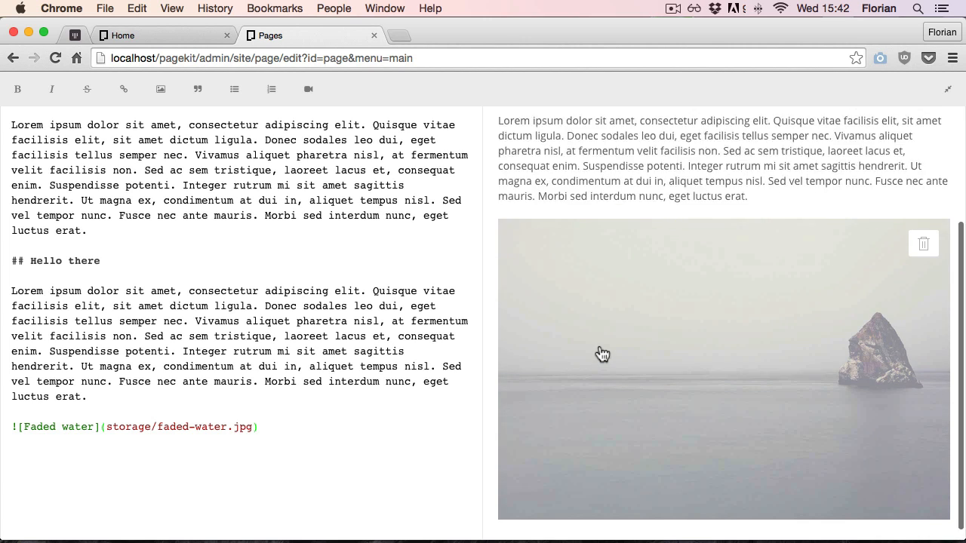
{"action": "left_click", "coordinate": [949, 90]}
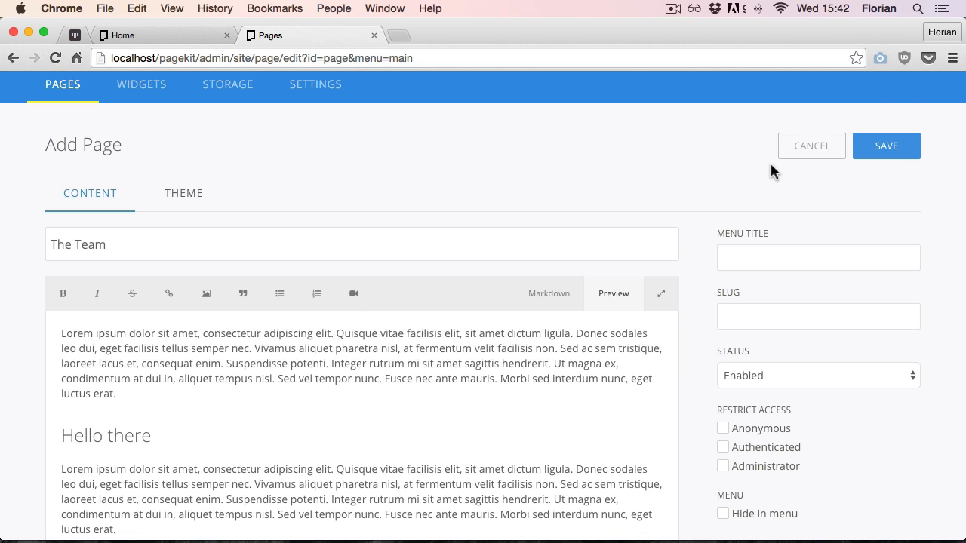
{"action": "left_click", "coordinate": [898, 160]}
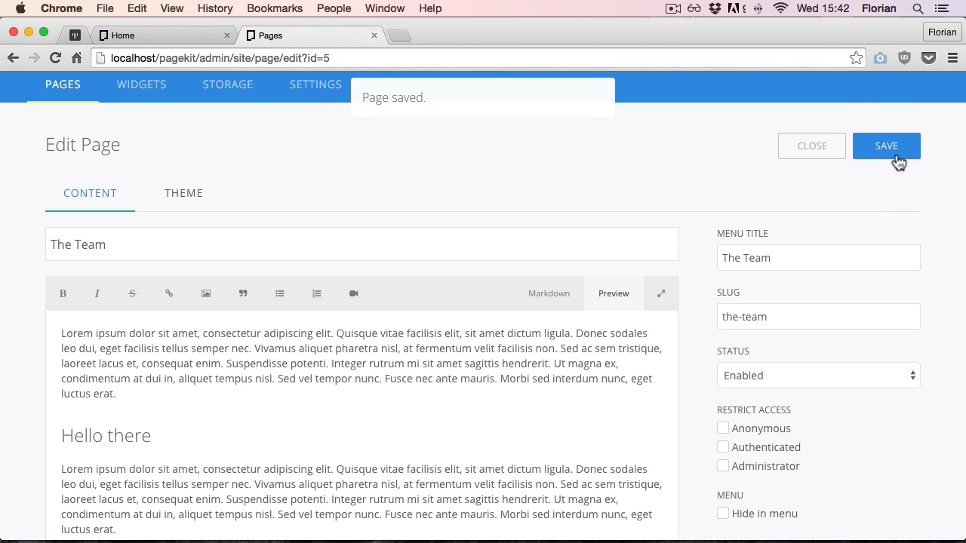
{"action": "left_click", "coordinate": [815, 151]}
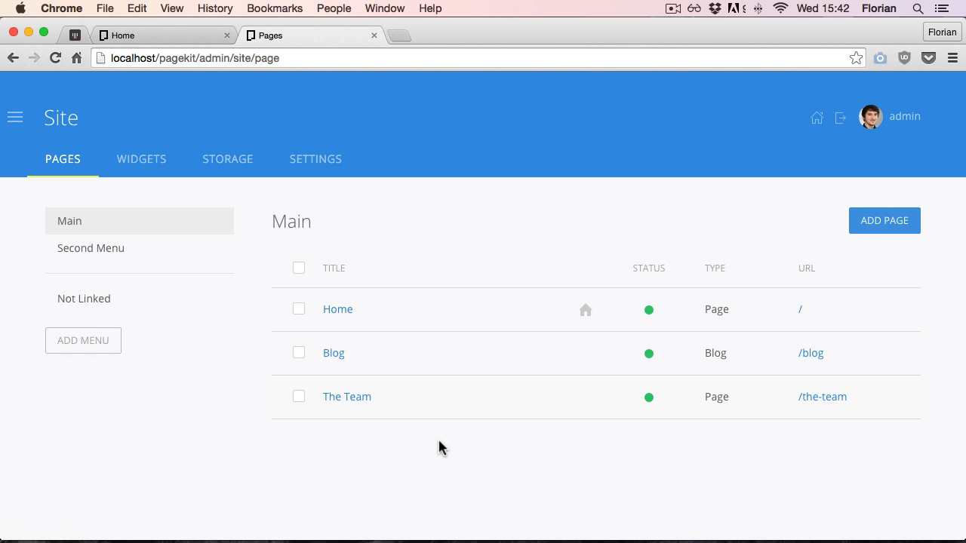
{"action": "left_click_drag", "start_coordinate": [427, 403], "coordinate": [450, 356]}
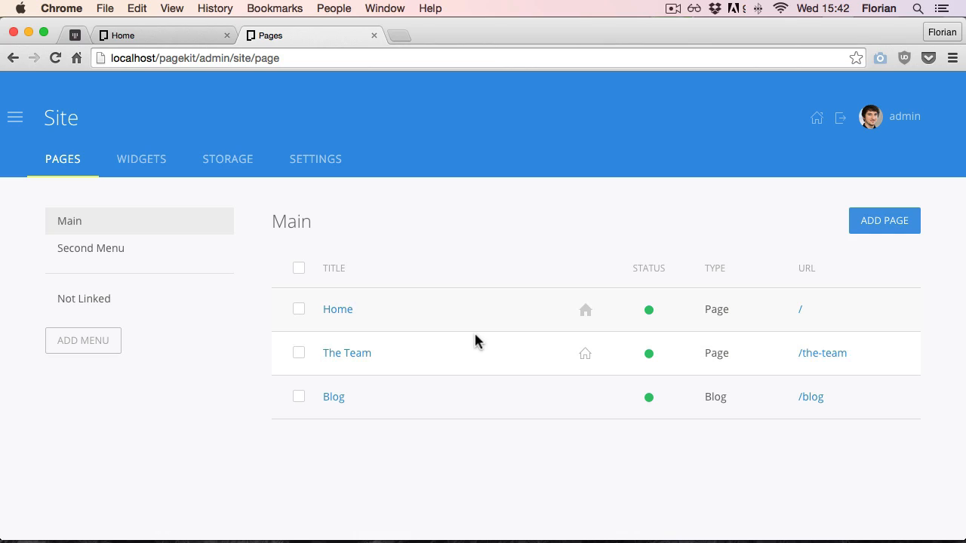
Reload the site's front end and open The Team page from its navigation
{"action": "left_click", "coordinate": [129, 34]}
{"action": "left_click", "coordinate": [53, 58]}
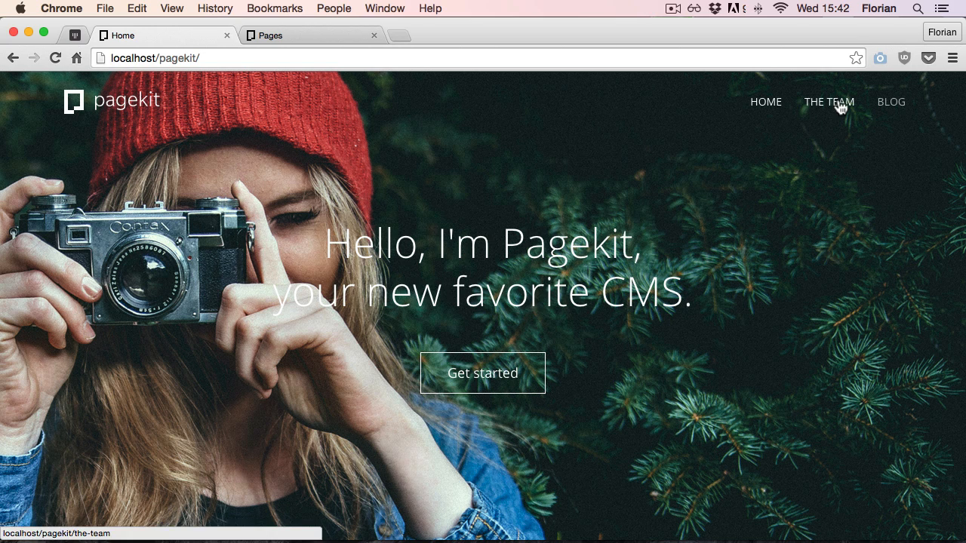
{"action": "left_click", "coordinate": [831, 107]}
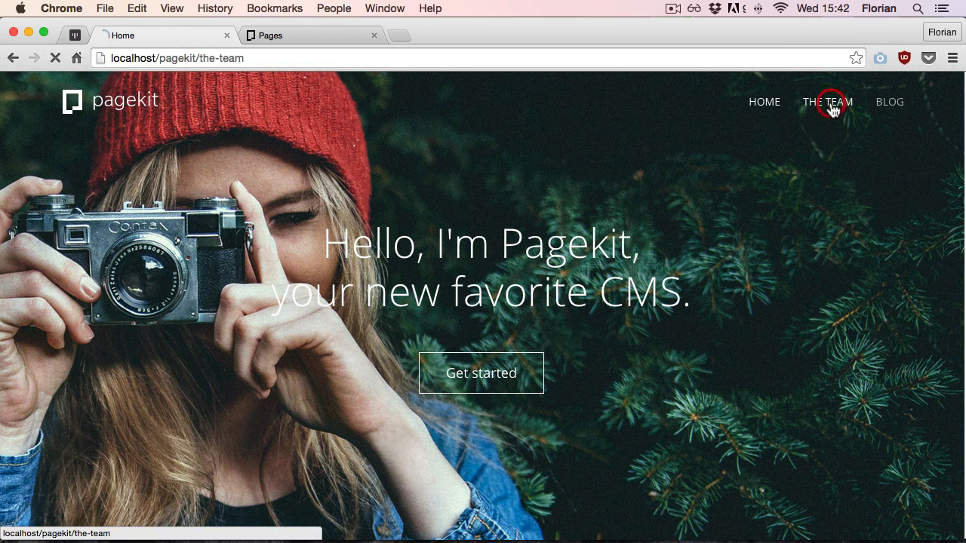
{"action": "scroll", "coordinate": [601, 181], "scroll_direction": "down", "scroll_amount": 10}
{"action": "scroll", "coordinate": [602, 187], "scroll_direction": "up", "scroll_amount": 10}
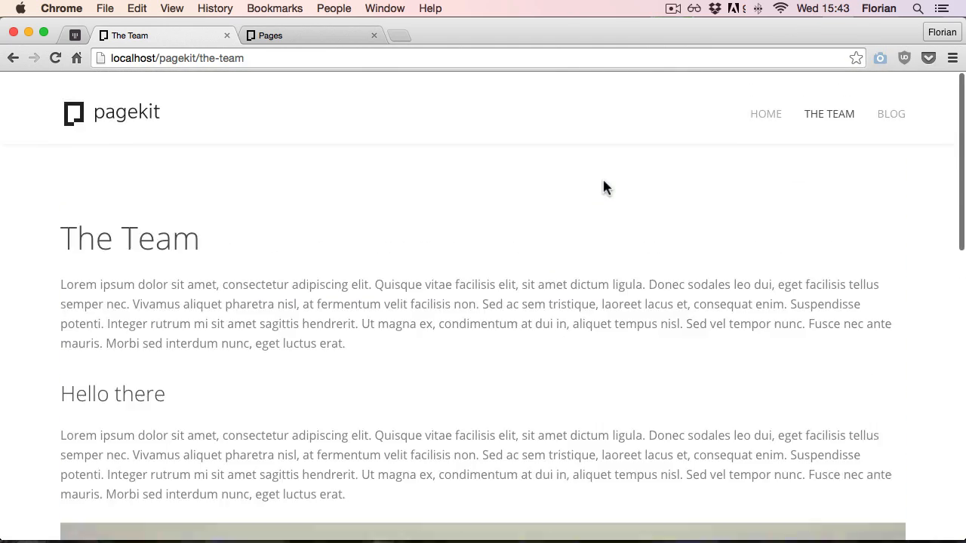
{"action": "key", "text": "ctrl+Tab"}
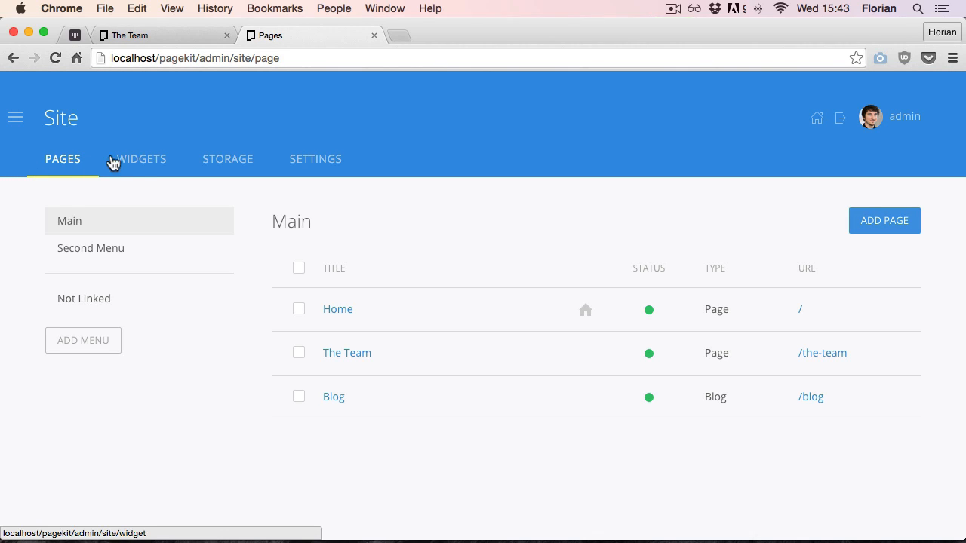
Make the "Hello, I'm Pagekit" Hero widget also appear on The Team page and save the widget
{"action": "left_click", "coordinate": [135, 161]}
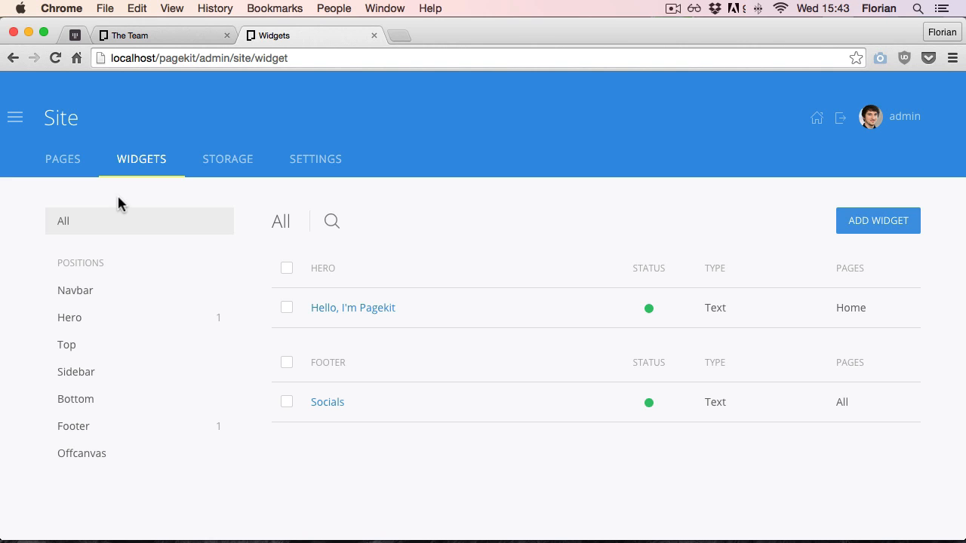
{"action": "left_click", "coordinate": [148, 320]}
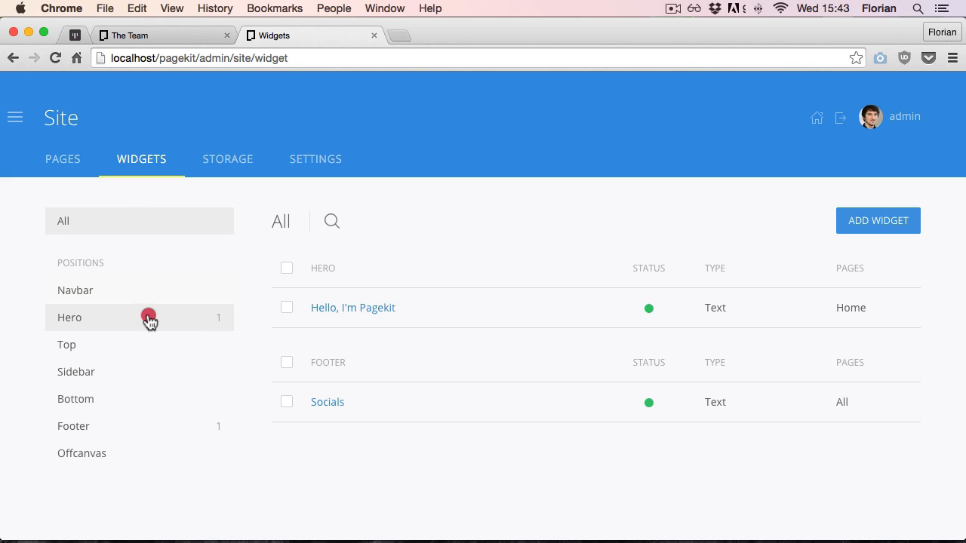
{"action": "left_click", "coordinate": [381, 310]}
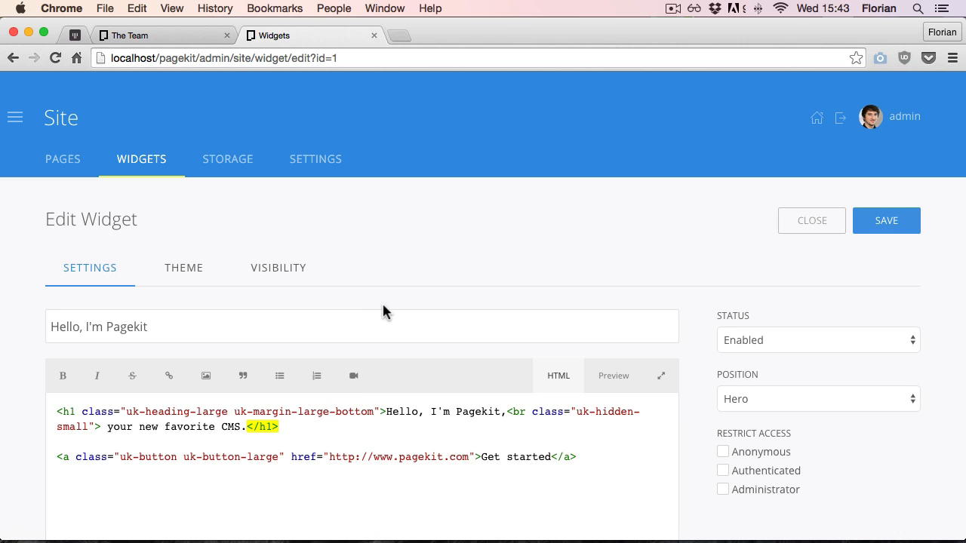
{"action": "scroll", "coordinate": [382, 310], "scroll_direction": "down", "scroll_amount": 5}
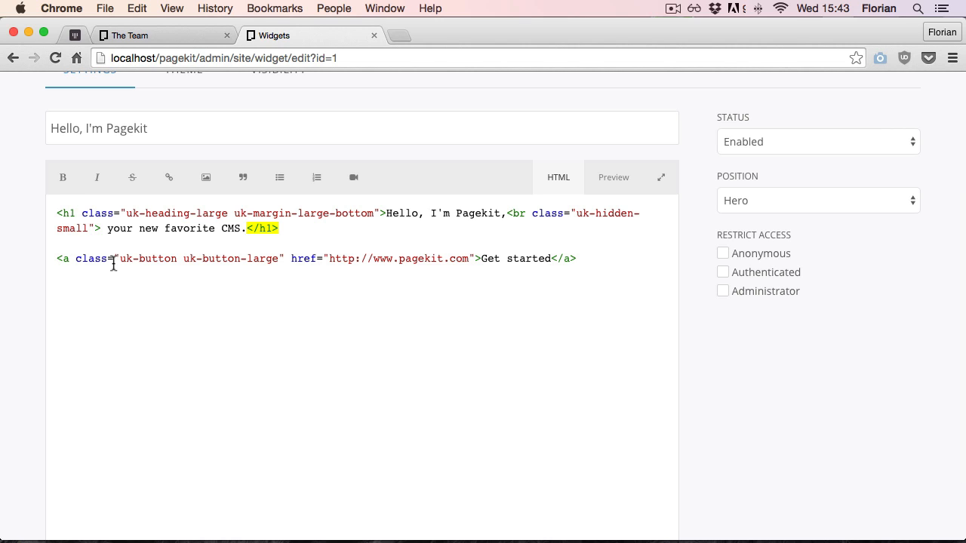
{"action": "scroll", "coordinate": [113, 264], "scroll_direction": "down", "scroll_amount": 3}
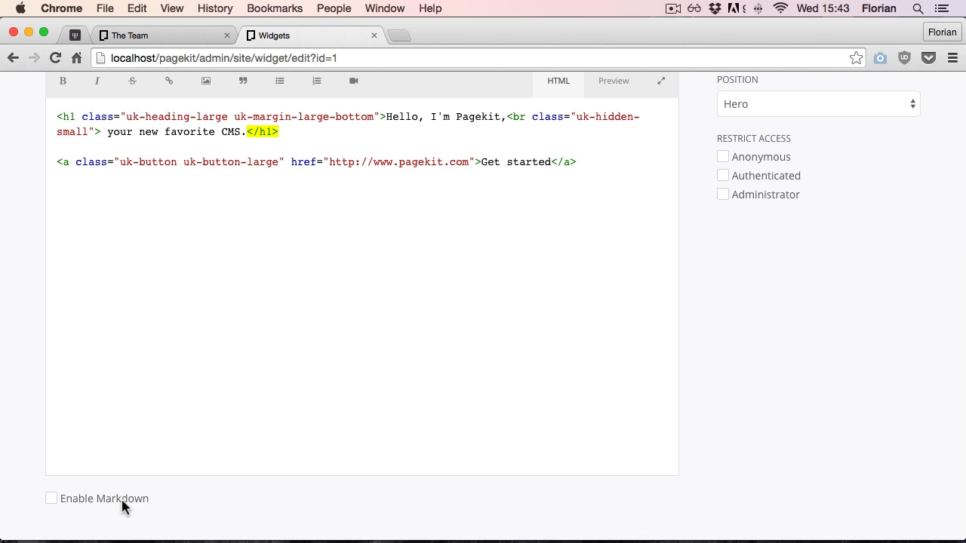
{"action": "scroll", "coordinate": [123, 507], "scroll_direction": "up", "scroll_amount": 9}
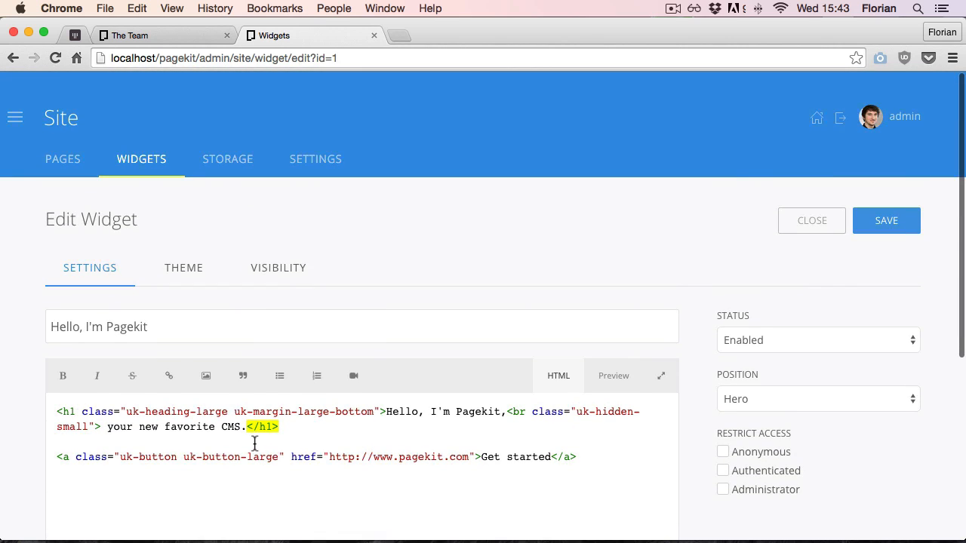
{"action": "left_click", "coordinate": [190, 276]}
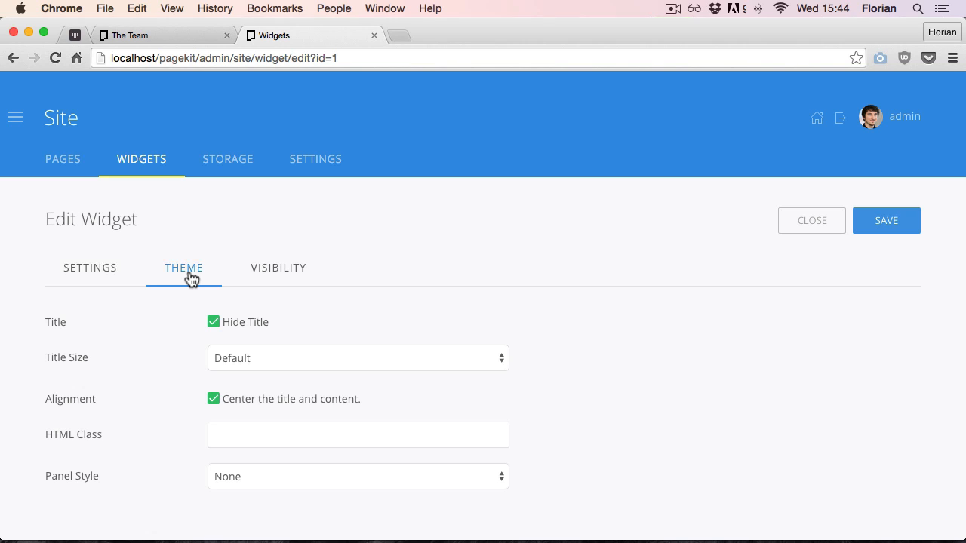
{"action": "left_click", "coordinate": [276, 270]}
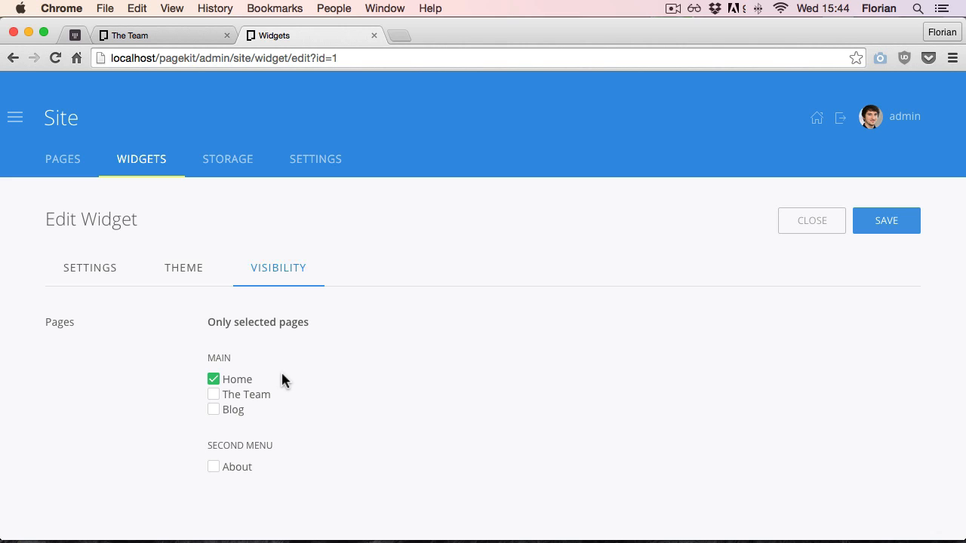
{"action": "left_click", "coordinate": [213, 395]}
{"action": "left_click", "coordinate": [871, 226]}
Reload The Team page on the front end to check the hero widget
{"action": "left_click", "coordinate": [157, 37]}
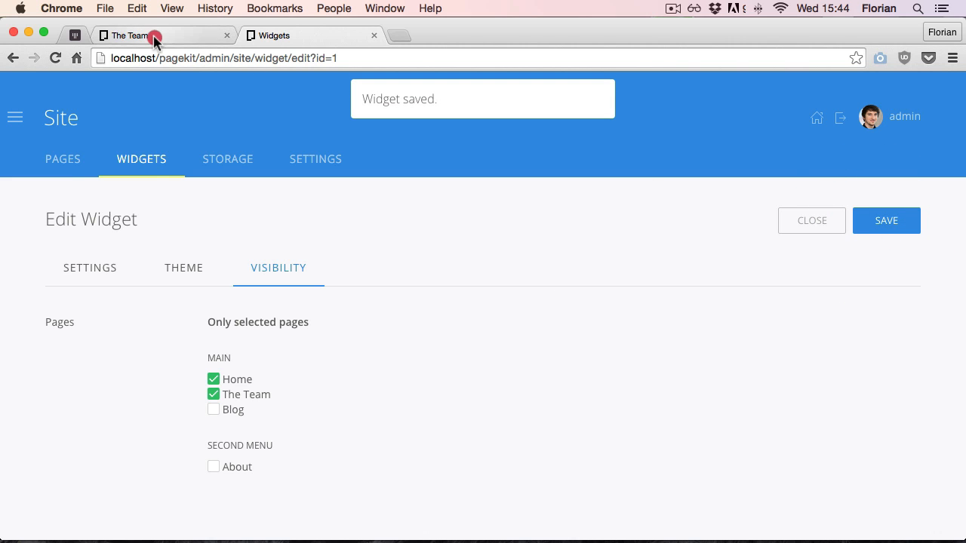
{"action": "left_click", "coordinate": [55, 58]}
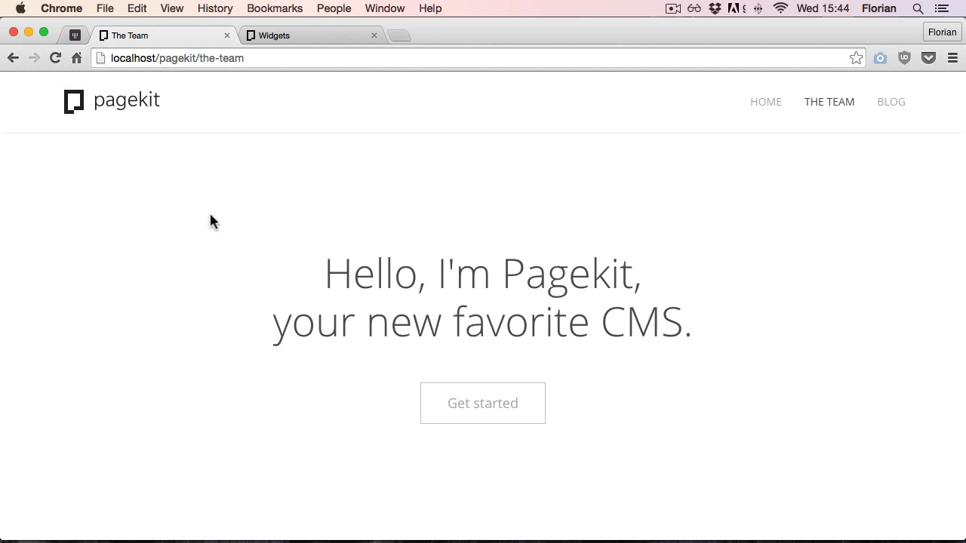
{"action": "left_click_drag", "start_coordinate": [228, 217], "coordinate": [824, 307]}
{"action": "left_click", "coordinate": [792, 332]}
{"action": "key", "text": "ctrl+Tab"}
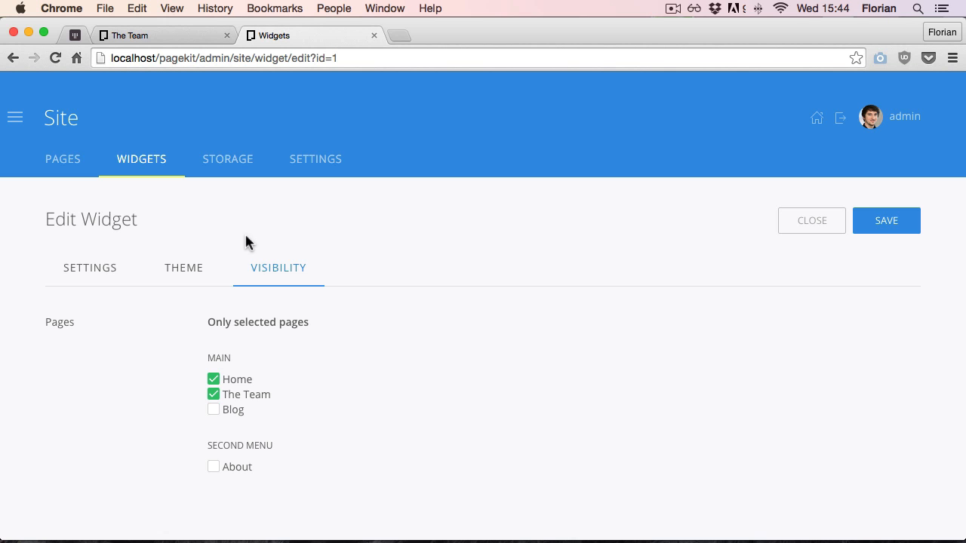
Set green.jpg as The Team page's hero image, enable inverted colors for darker hero images, and save the page
{"action": "left_click", "coordinate": [64, 162]}
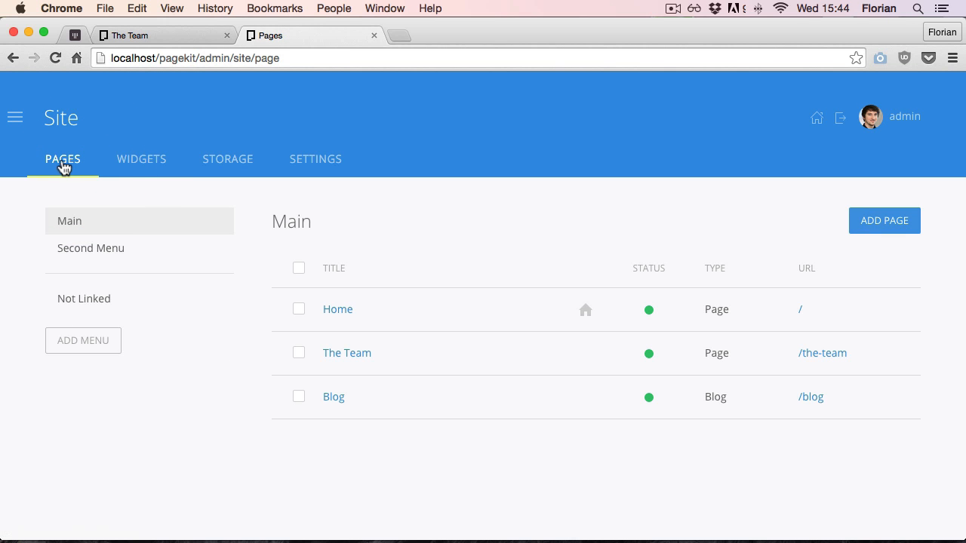
{"action": "left_click", "coordinate": [349, 354]}
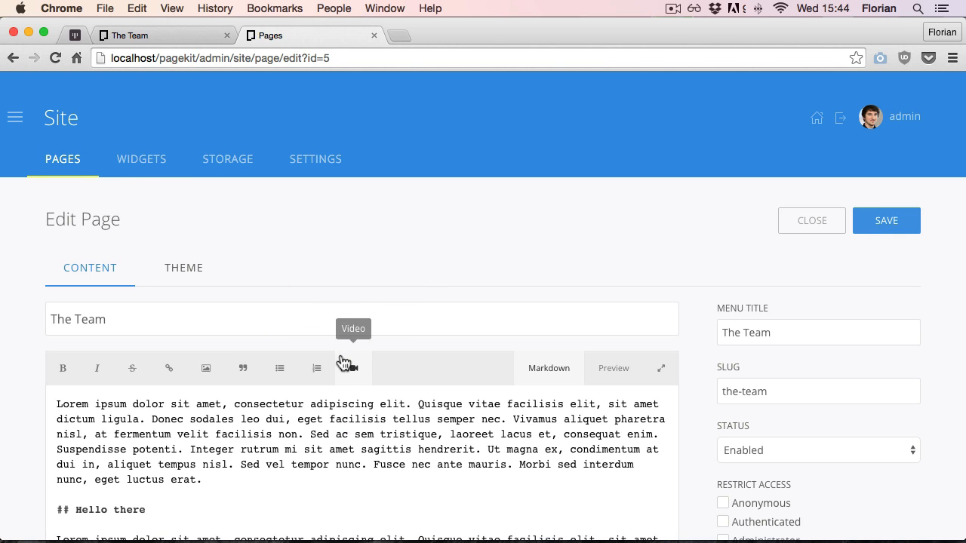
{"action": "left_click", "coordinate": [193, 279]}
{"action": "scroll", "coordinate": [367, 240], "scroll_direction": "down", "scroll_amount": 3}
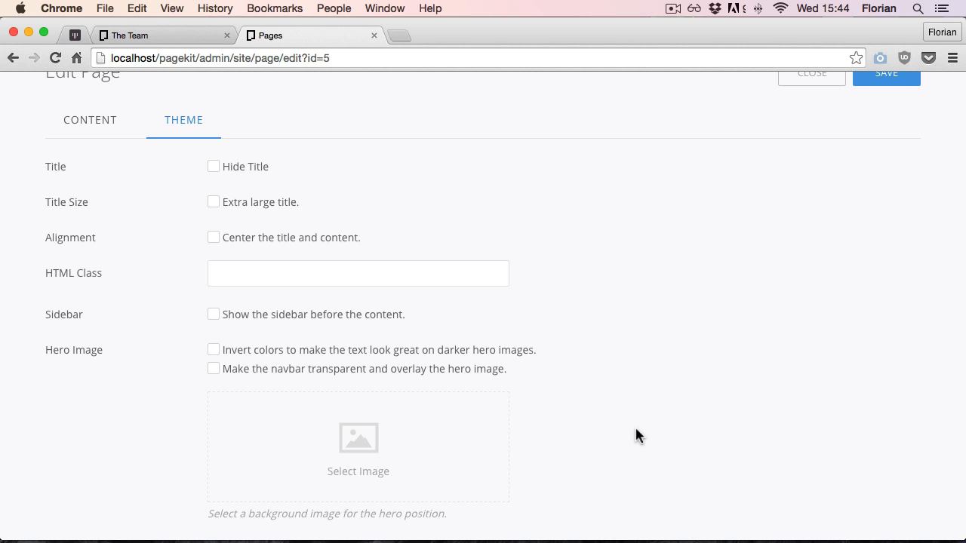
{"action": "left_click", "coordinate": [361, 419]}
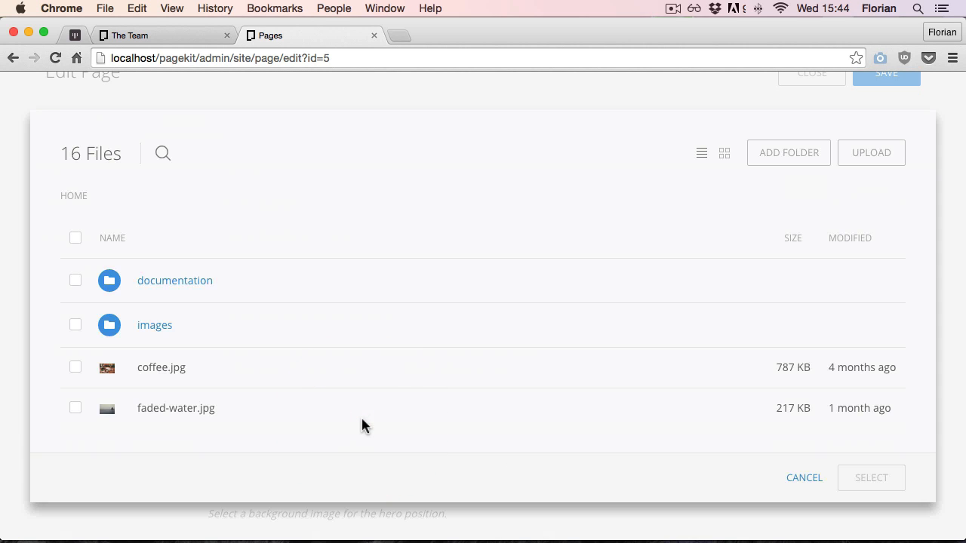
{"action": "scroll", "coordinate": [286, 370], "scroll_direction": "down", "scroll_amount": 3}
{"action": "left_click", "coordinate": [76, 289]}
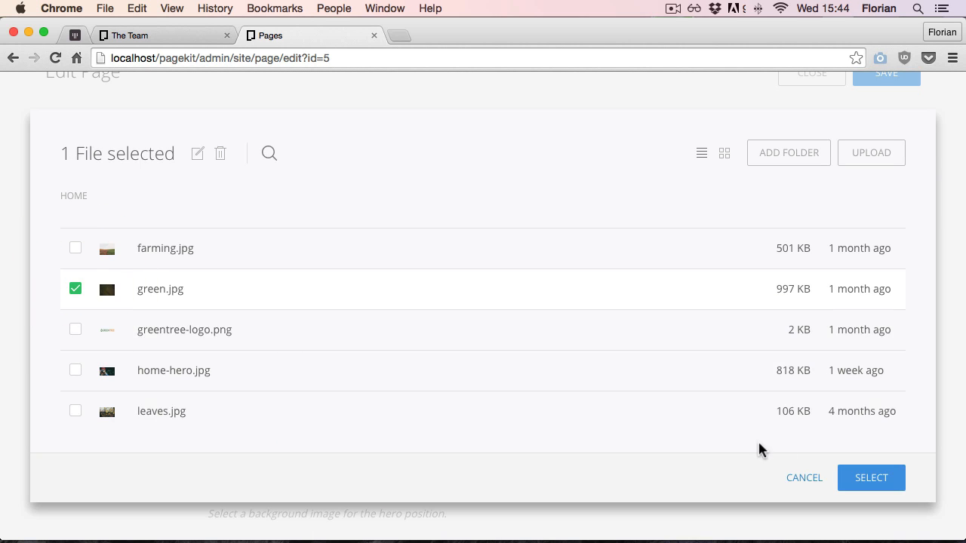
{"action": "left_click", "coordinate": [868, 479]}
{"action": "left_click", "coordinate": [214, 349]}
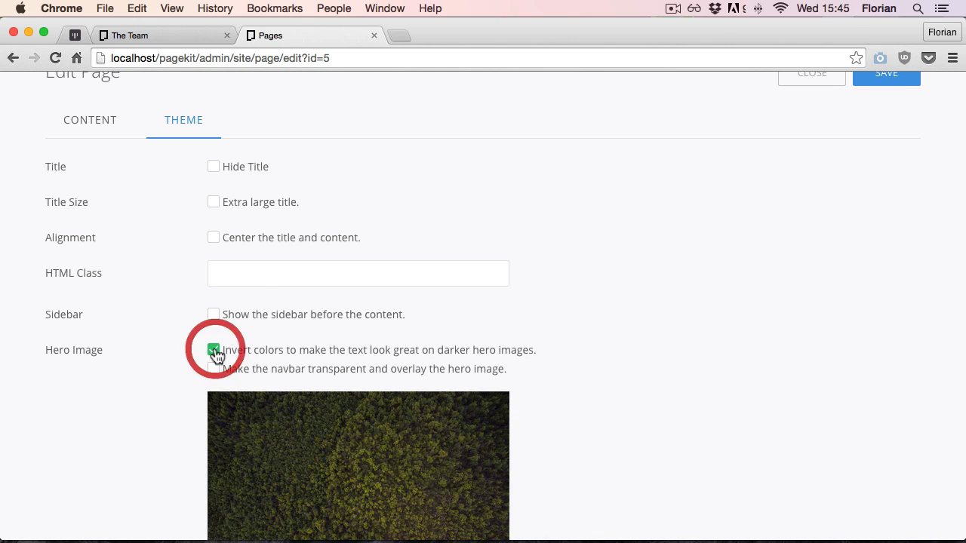
{"action": "left_click", "coordinate": [891, 78]}
Reload The Team page on the front end to check the hero image
{"action": "left_click", "coordinate": [130, 36]}
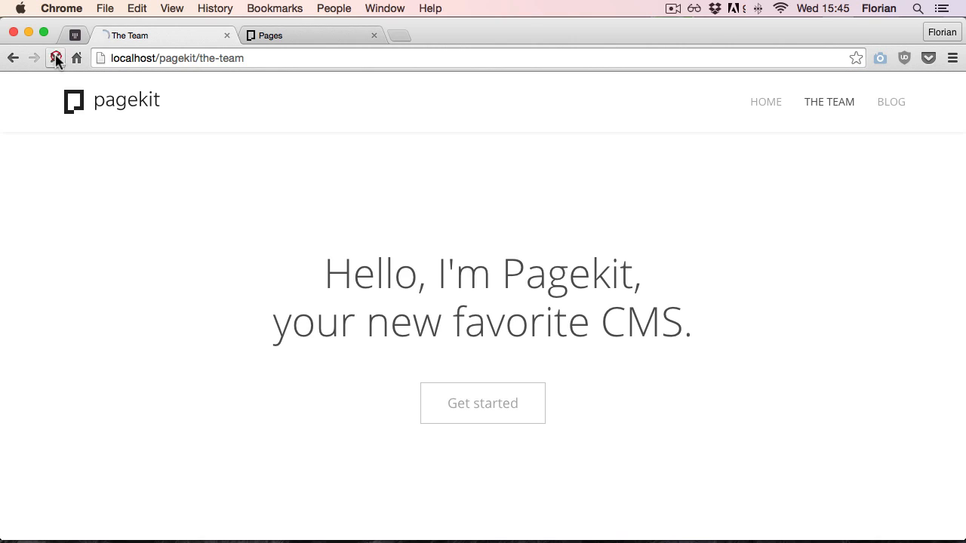
{"action": "left_click", "coordinate": [55, 58]}
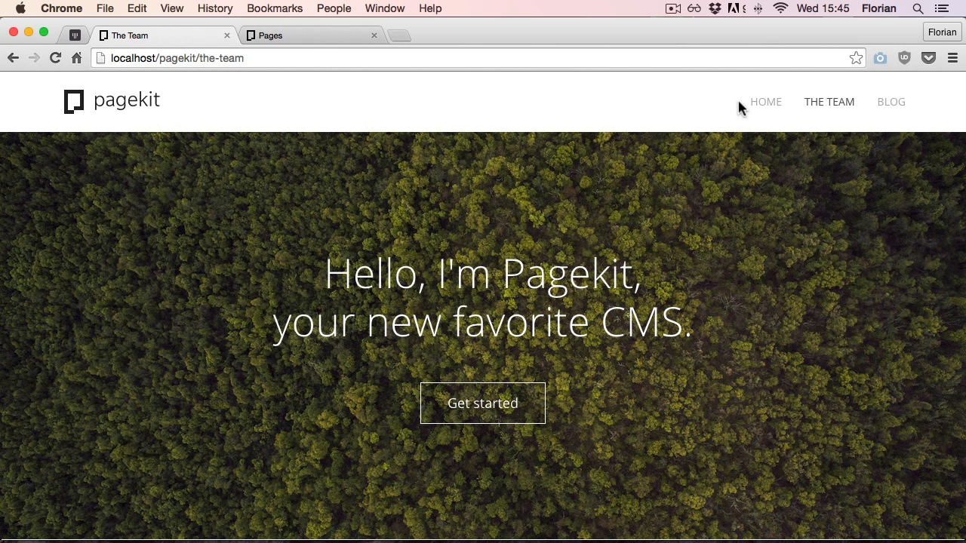
{"action": "key", "text": "ctrl+Tab"}
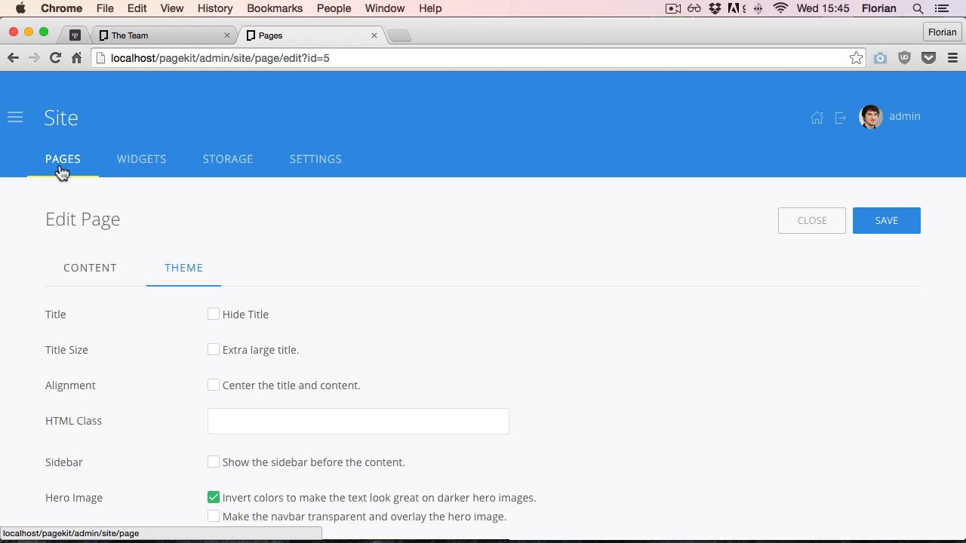
Browse the site's Storage view and its General, Theme, Code and Maintenance settings
{"action": "left_click", "coordinate": [229, 156]}
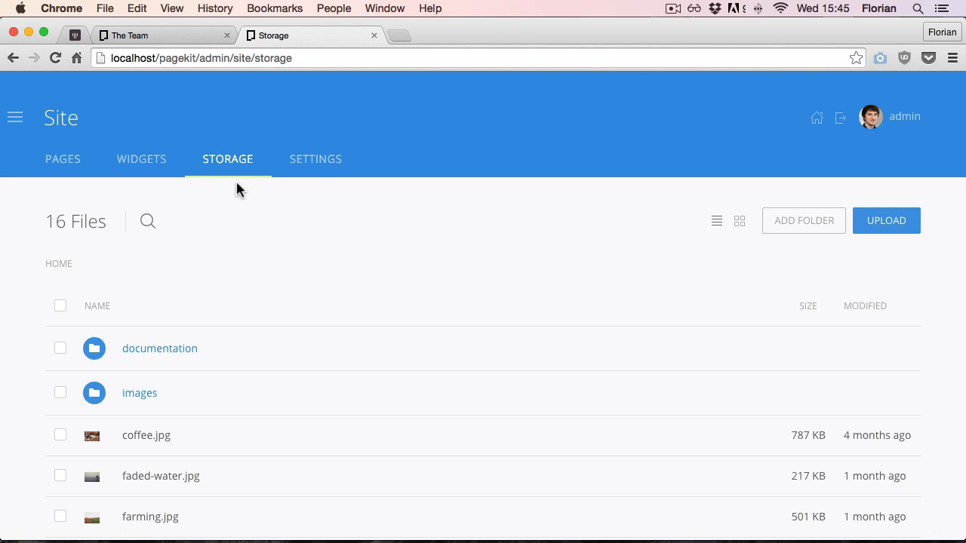
{"action": "left_click", "coordinate": [317, 165]}
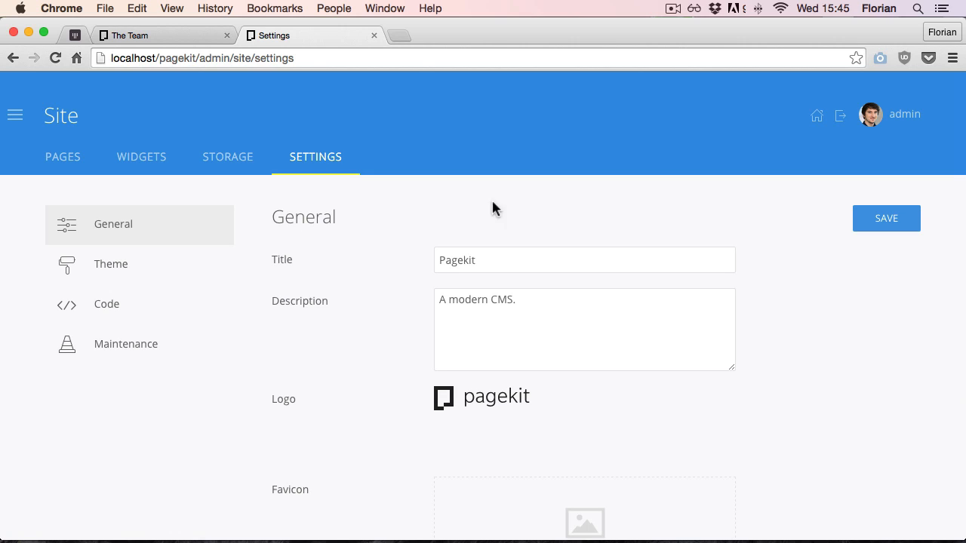
{"action": "left_click", "coordinate": [102, 269]}
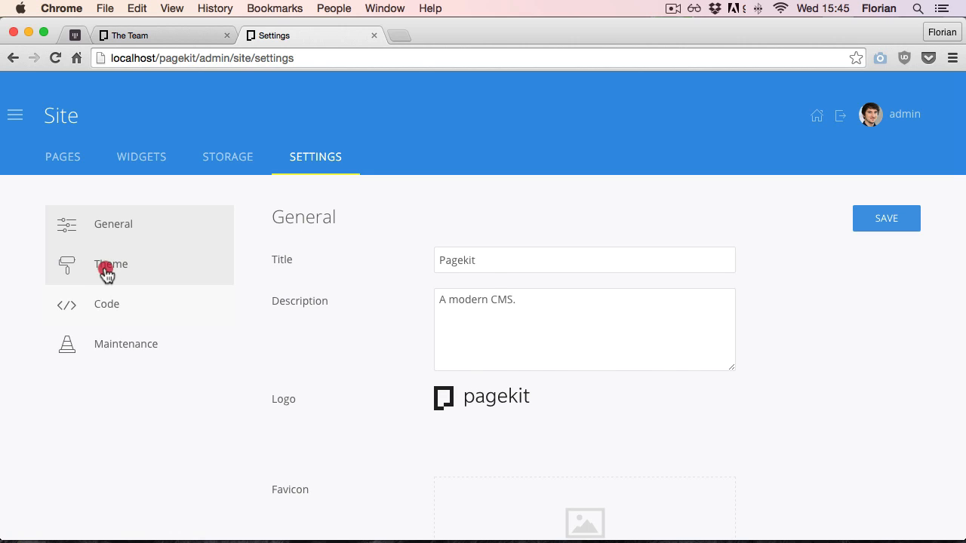
{"action": "left_click", "coordinate": [100, 309]}
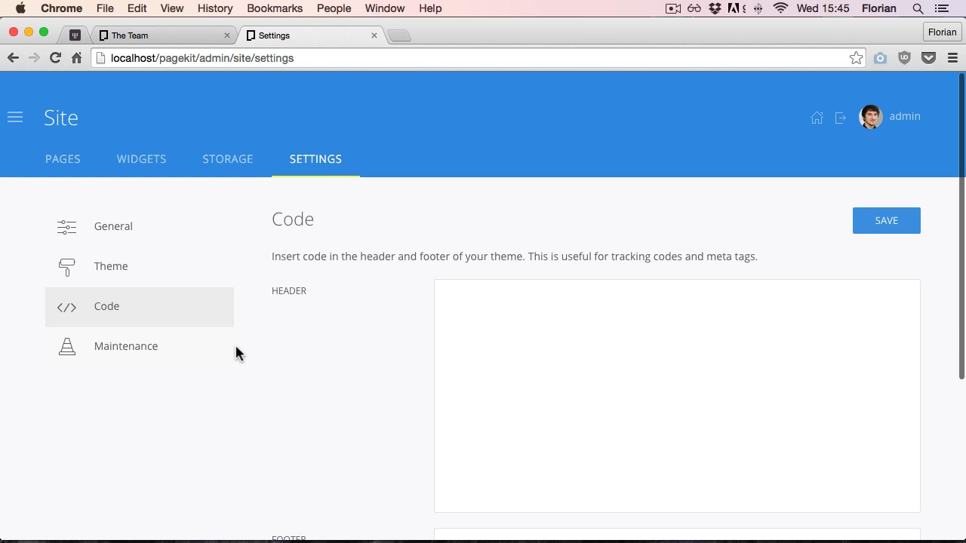
{"action": "scroll", "coordinate": [596, 348], "scroll_direction": "down", "scroll_amount": 5}
{"action": "scroll", "coordinate": [571, 352], "scroll_direction": "up", "scroll_amount": 5}
{"action": "left_click", "coordinate": [95, 351]}
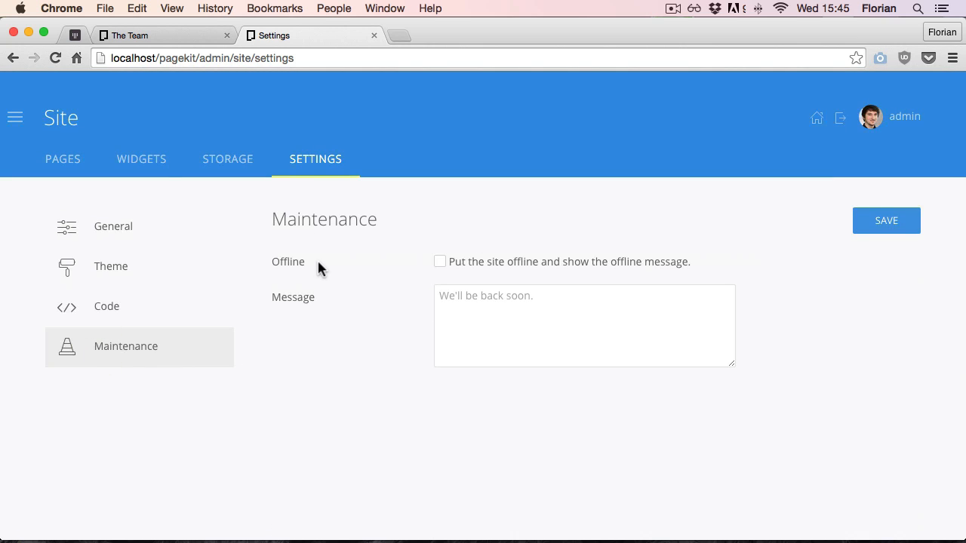
Open the Users area and add a new role named Editor
{"action": "mouse_move", "coordinate": [42, 125]}
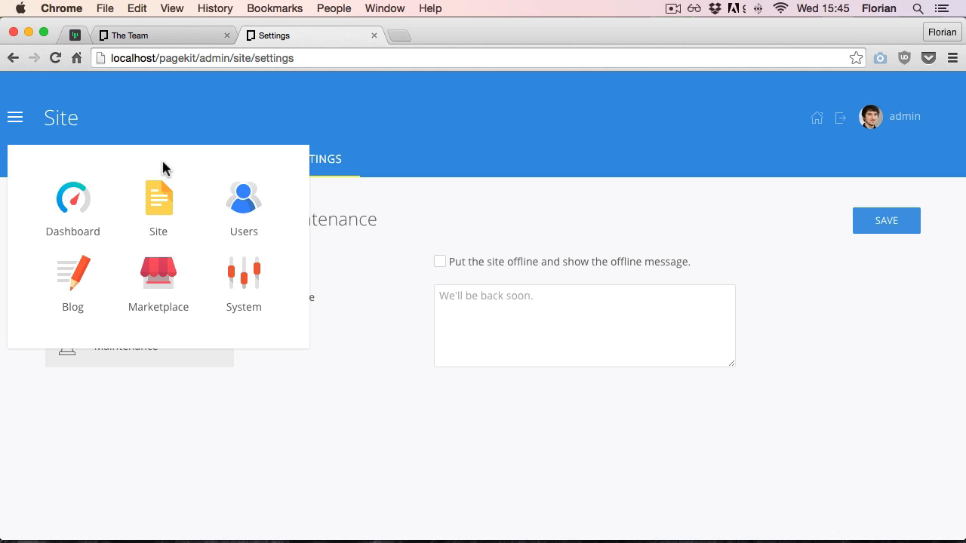
{"action": "left_click", "coordinate": [258, 199]}
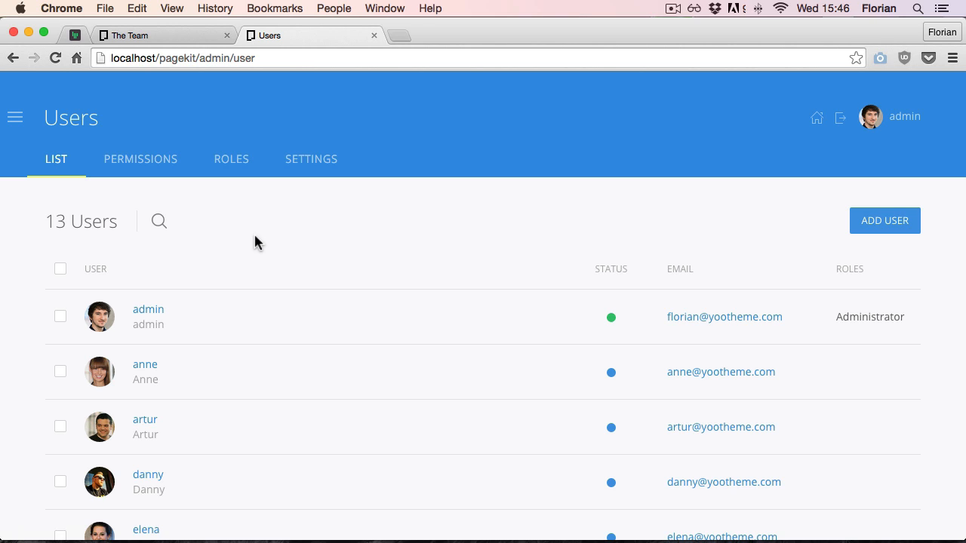
{"action": "left_click", "coordinate": [230, 168]}
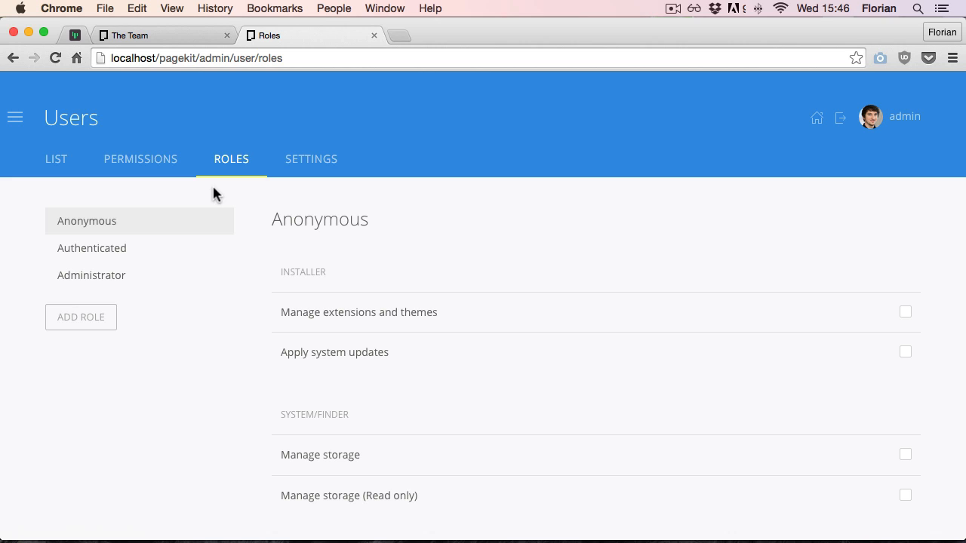
{"action": "left_click", "coordinate": [77, 326]}
{"action": "left_click", "coordinate": [309, 227]}
{"action": "type", "text": "Editor"}
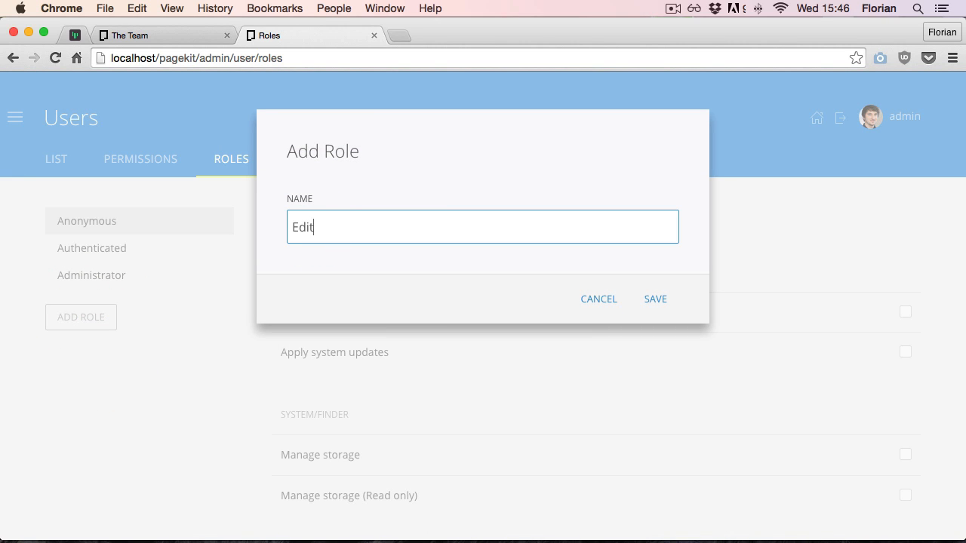
{"action": "left_click", "coordinate": [658, 302]}
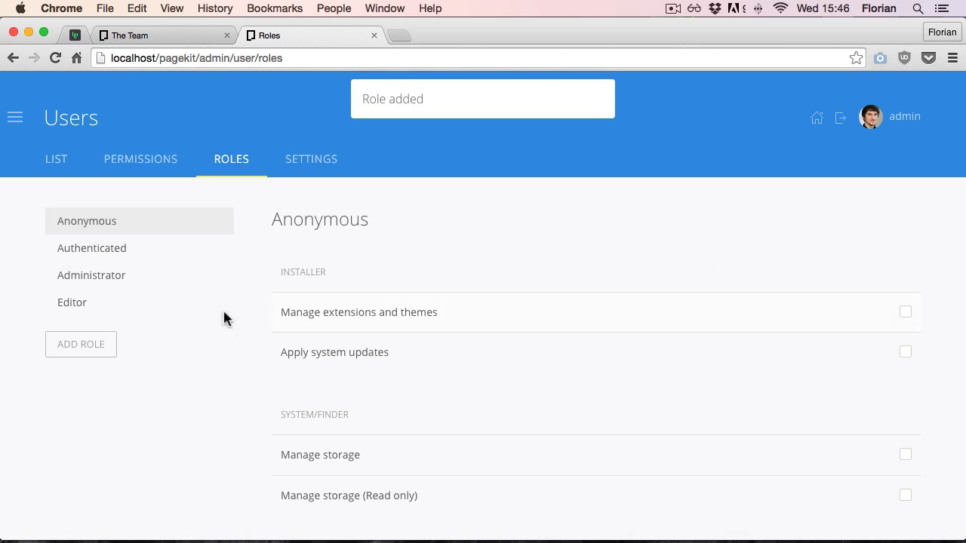
Grant the Editor role the Manage storage, Manage storage (Read only) and Access admin area permissions
{"action": "left_click", "coordinate": [124, 303]}
{"action": "scroll", "coordinate": [827, 192], "scroll_direction": "down", "scroll_amount": 3}
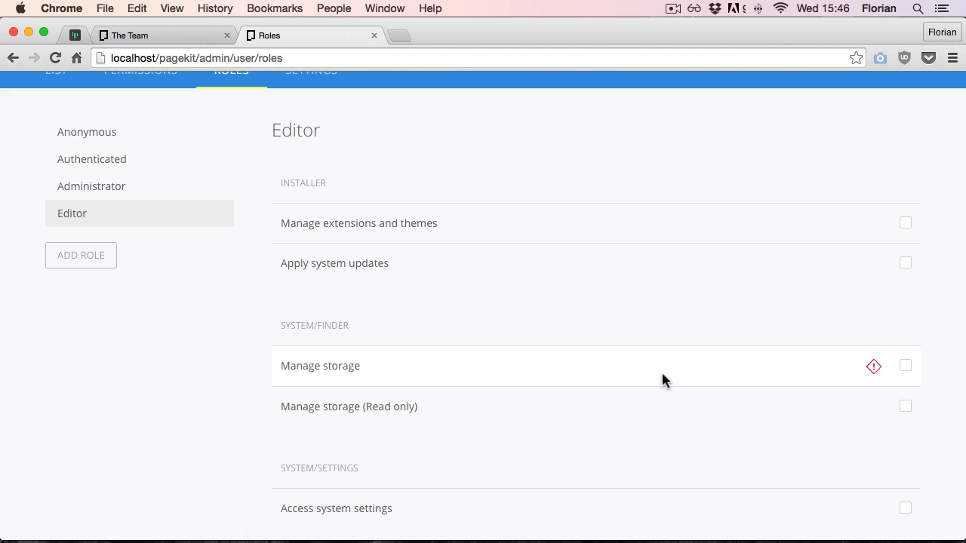
{"action": "left_click", "coordinate": [905, 365]}
{"action": "left_click", "coordinate": [906, 406]}
{"action": "scroll", "coordinate": [764, 335], "scroll_direction": "down", "scroll_amount": 15}
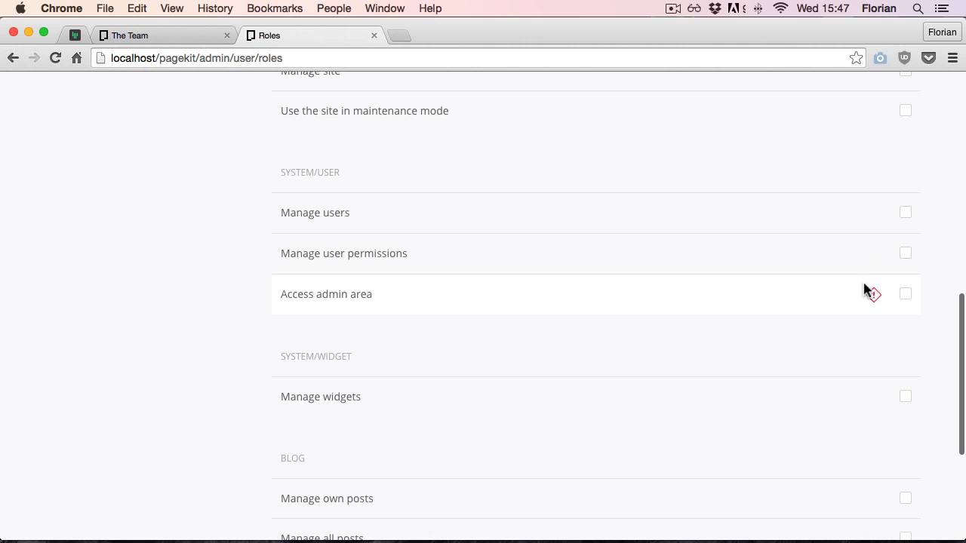
{"action": "left_click", "coordinate": [905, 294]}
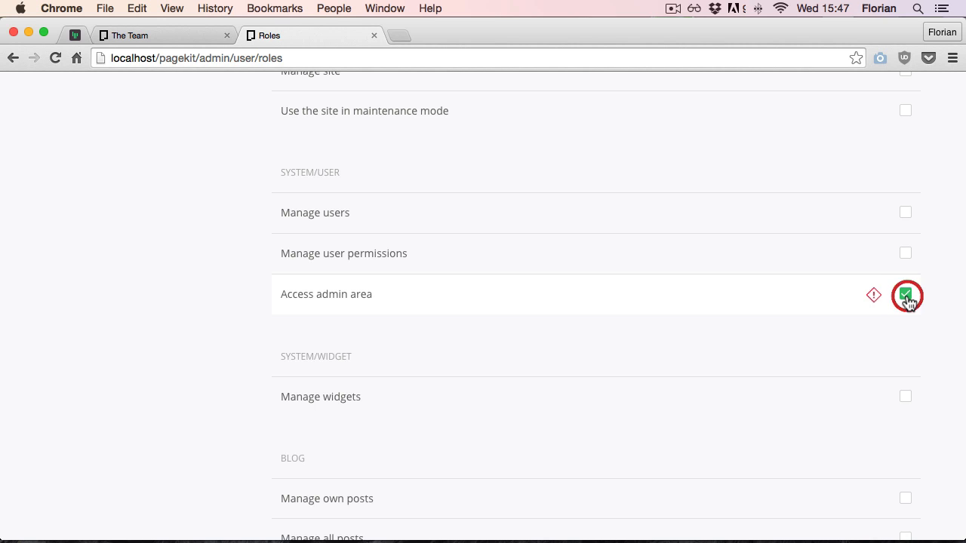
Grant the Editor role the Manage own posts, Manage all posts and Manage comments blog permissions
{"action": "scroll", "coordinate": [607, 234], "scroll_direction": "down", "scroll_amount": 3}
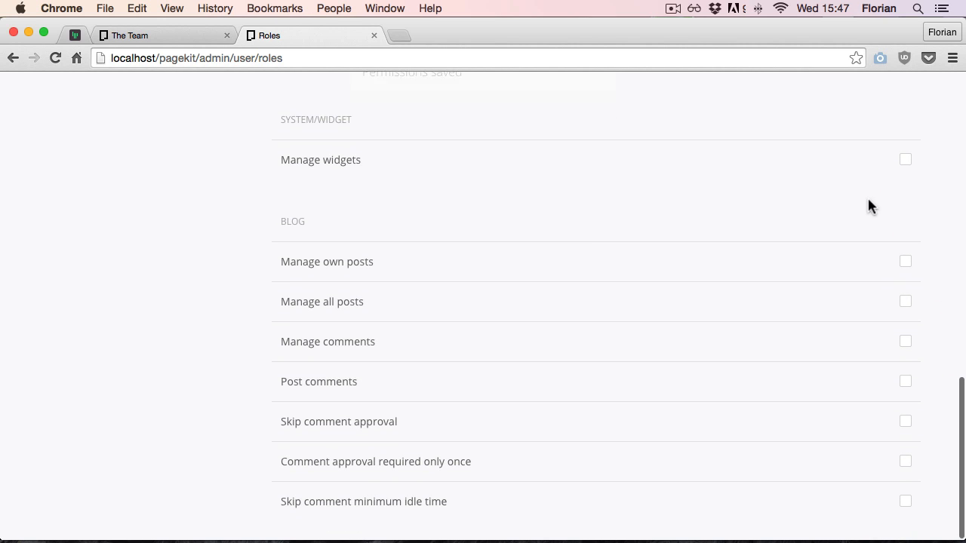
{"action": "left_click", "coordinate": [906, 261]}
{"action": "left_click", "coordinate": [905, 301]}
{"action": "left_click", "coordinate": [905, 341]}
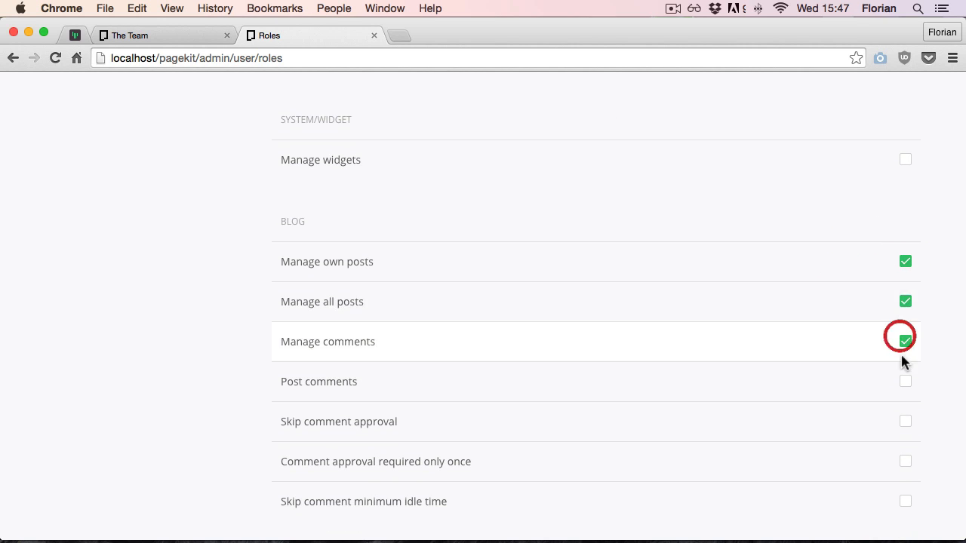
Grant the Editor role the Post comments, Skip comment approval and Comment approval required only once permissions
{"action": "left_click", "coordinate": [905, 381]}
{"action": "left_click", "coordinate": [905, 421]}
{"action": "left_click", "coordinate": [905, 462]}
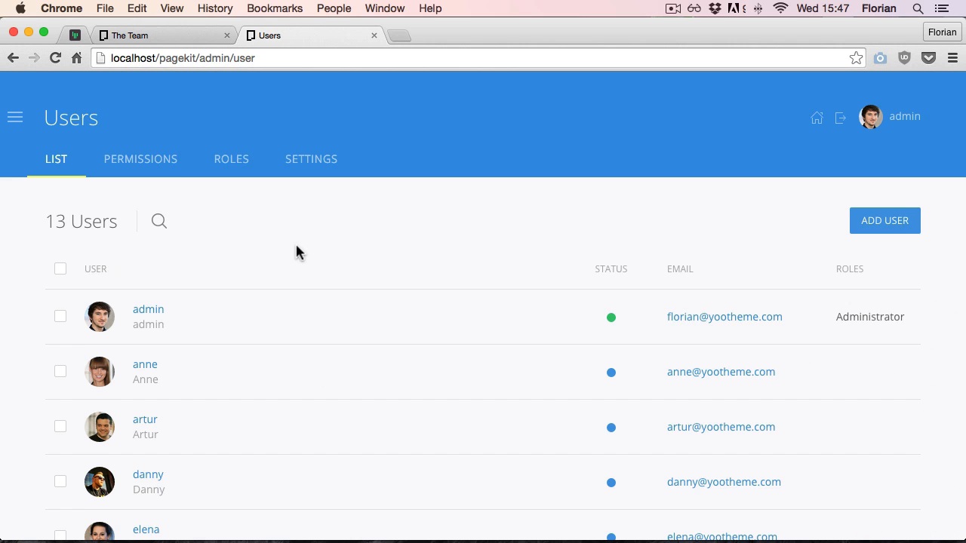
Open a team member's user account, assign it the Editor role, save and close the user editor
{"action": "scroll", "coordinate": [295, 242], "scroll_direction": "down", "scroll_amount": 2}
{"action": "left_click", "coordinate": [146, 470]}
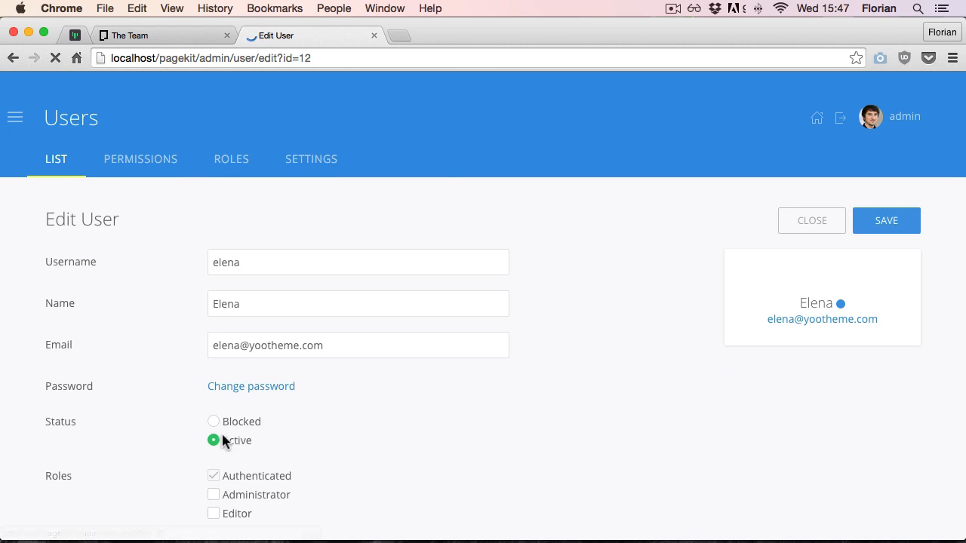
{"action": "scroll", "coordinate": [464, 405], "scroll_direction": "down", "scroll_amount": 2}
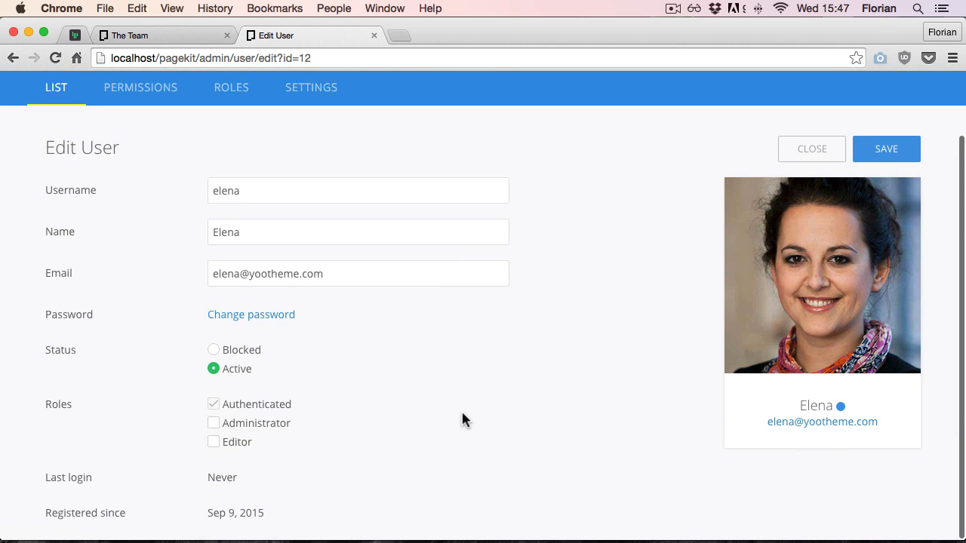
{"action": "left_click", "coordinate": [214, 443]}
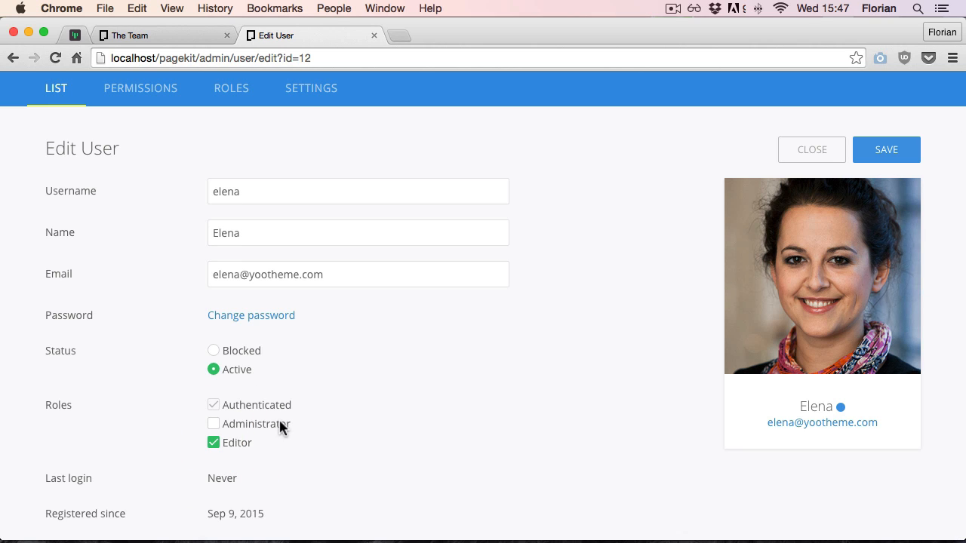
{"action": "left_click", "coordinate": [896, 153]}
{"action": "left_click", "coordinate": [814, 155]}
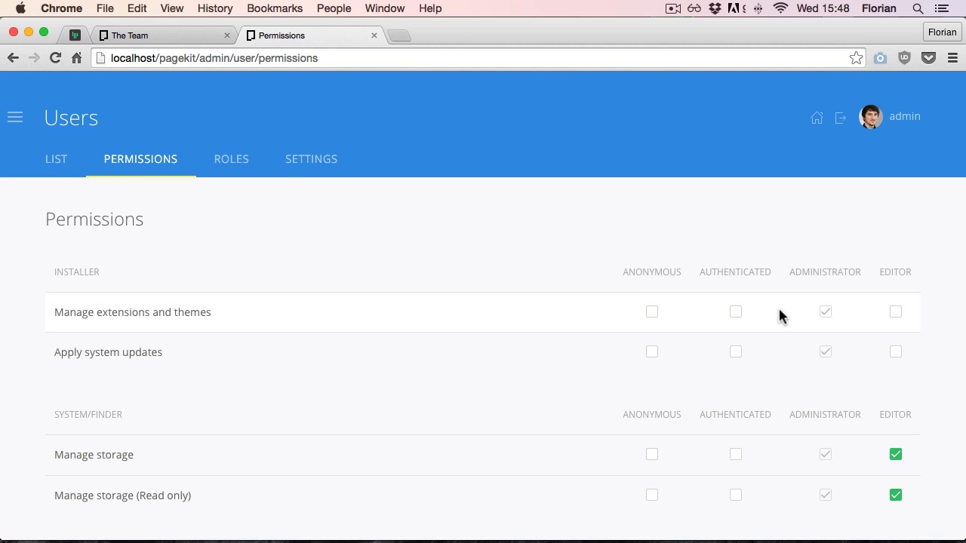
Review the permissions overview, then open the Hello Pagekit post in the Blog area for editing
{"action": "scroll", "coordinate": [778, 311], "scroll_direction": "down", "scroll_amount": 10}
{"action": "scroll", "coordinate": [778, 312], "scroll_direction": "up", "scroll_amount": 12}
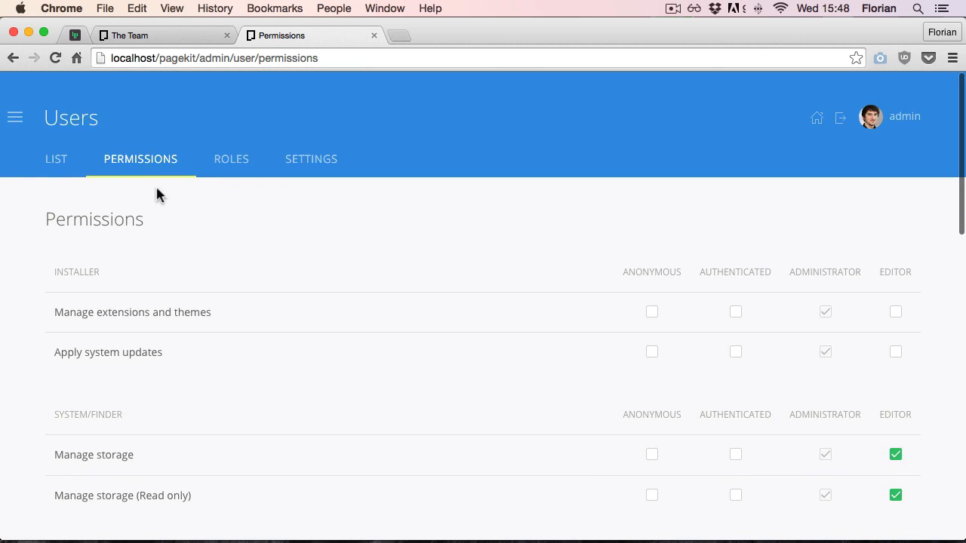
{"action": "left_click", "coordinate": [51, 121]}
{"action": "left_click", "coordinate": [73, 279]}
{"action": "left_click", "coordinate": [73, 281]}
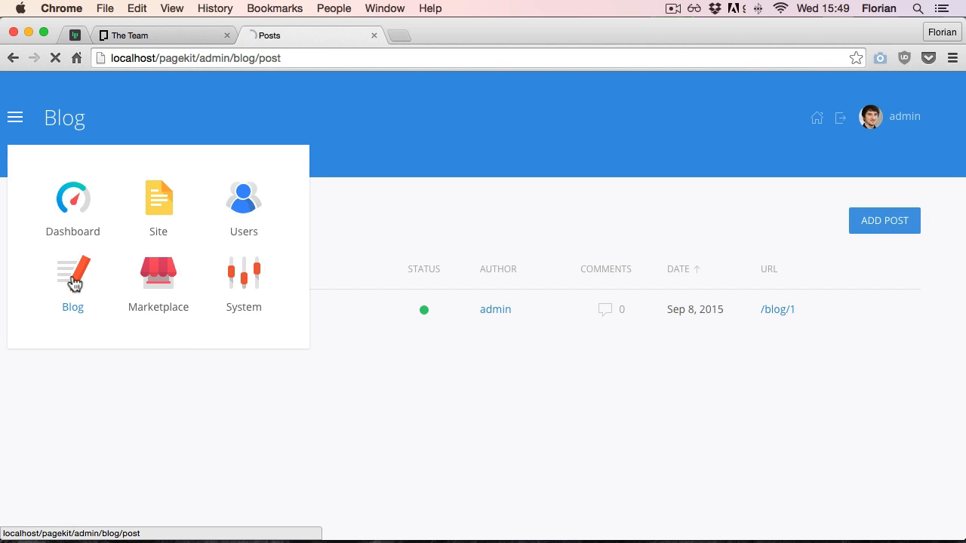
{"action": "left_click", "coordinate": [130, 318]}
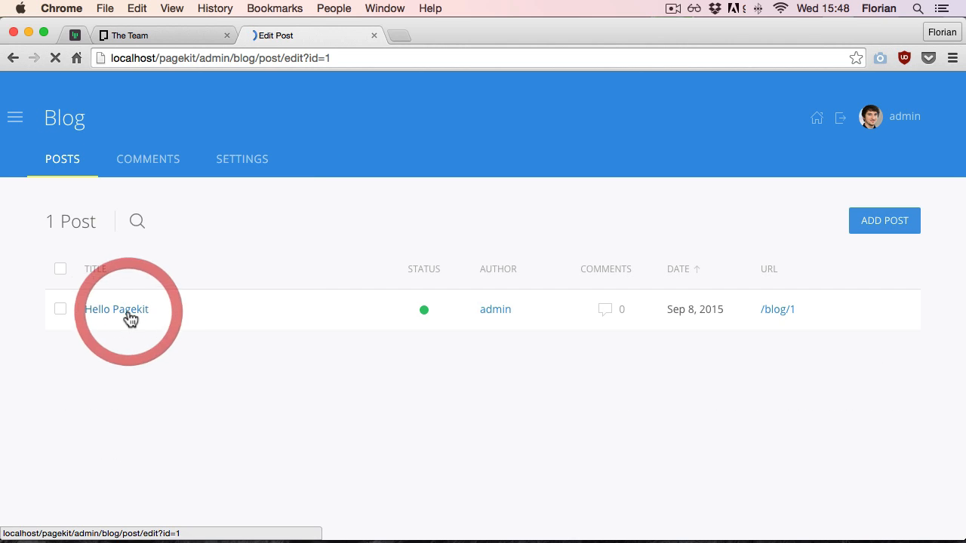
Open the post's image picker and select coffee.jpg from the storage files
{"action": "scroll", "coordinate": [17, 337], "scroll_direction": "down", "scroll_amount": 5}
{"action": "scroll", "coordinate": [17, 336], "scroll_direction": "down", "scroll_amount": 4}
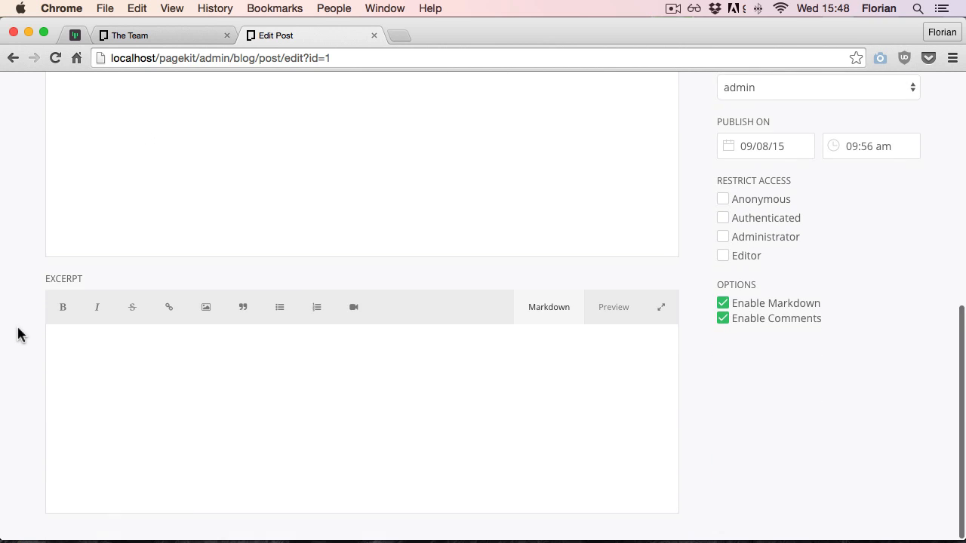
{"action": "scroll", "coordinate": [17, 332], "scroll_direction": "up", "scroll_amount": 10}
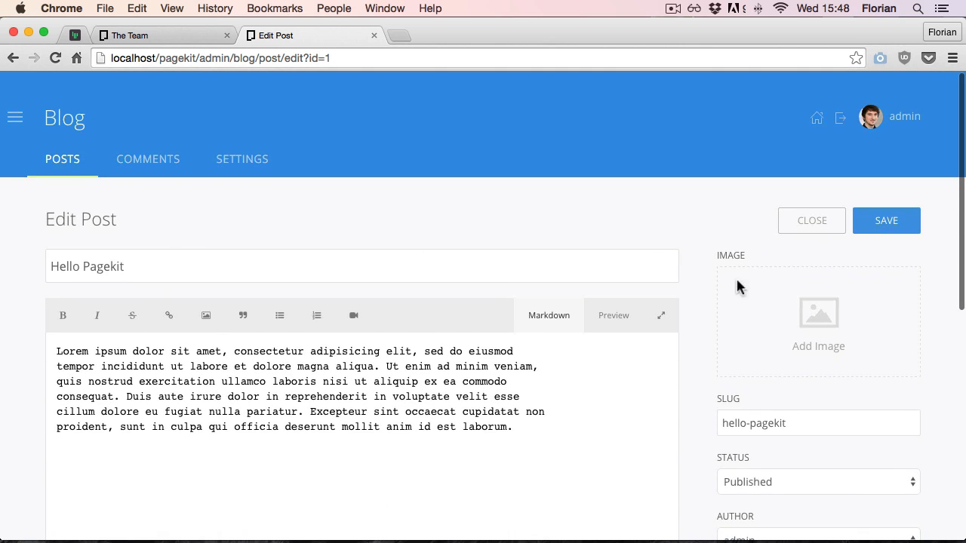
{"action": "left_click", "coordinate": [840, 318]}
{"action": "left_click", "coordinate": [456, 261]}
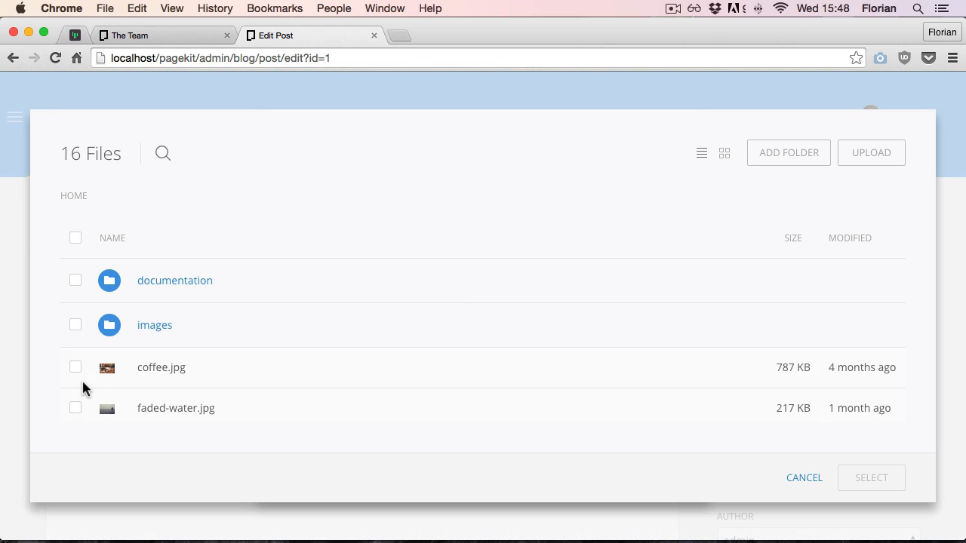
{"action": "left_click", "coordinate": [76, 368]}
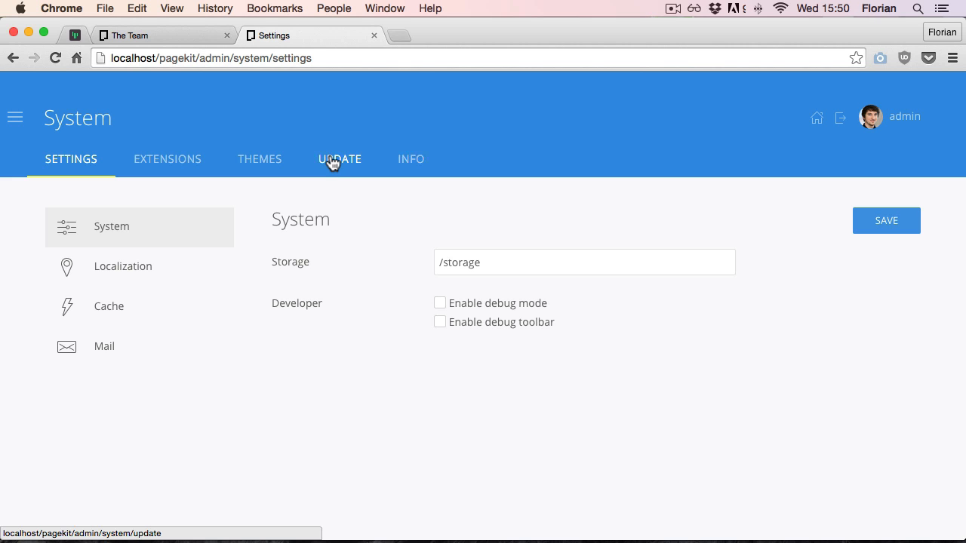
Log out of the admin area
{"action": "left_click", "coordinate": [841, 119]}
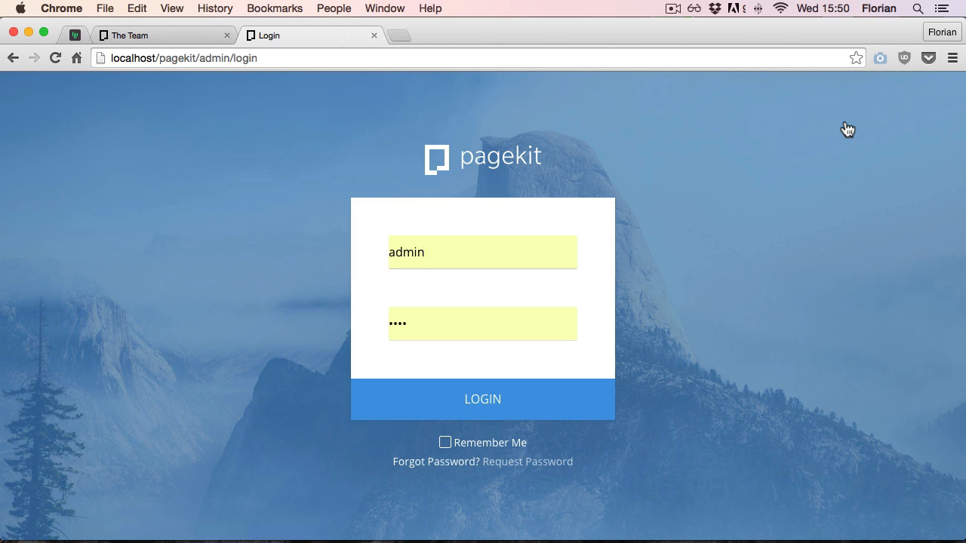